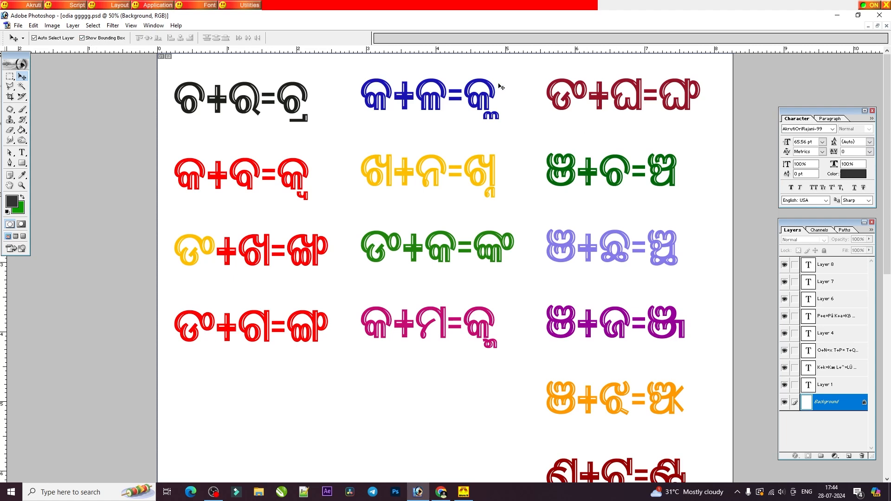
# Locate AKRUTI 7.0 among the installed programs and close the program list
pyautogui.scroll(-2, 519, 259)
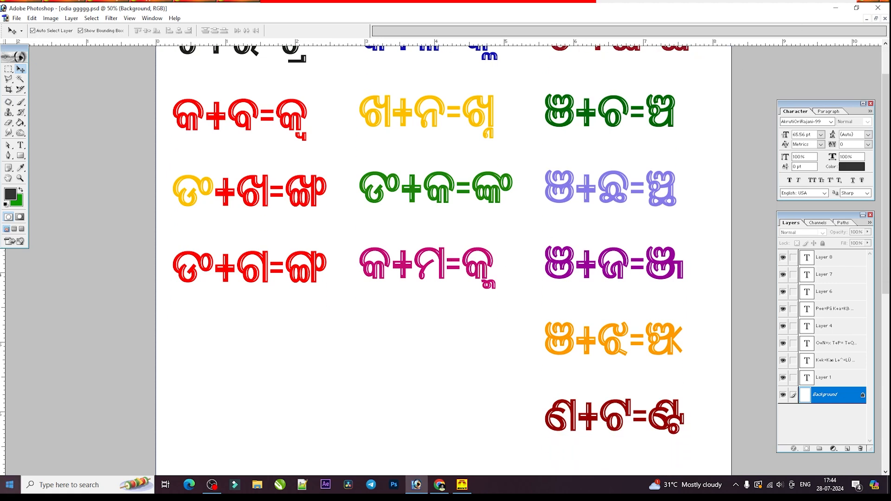
pyautogui.click(9, 485)
pyautogui.scroll(-5, 56, 461)
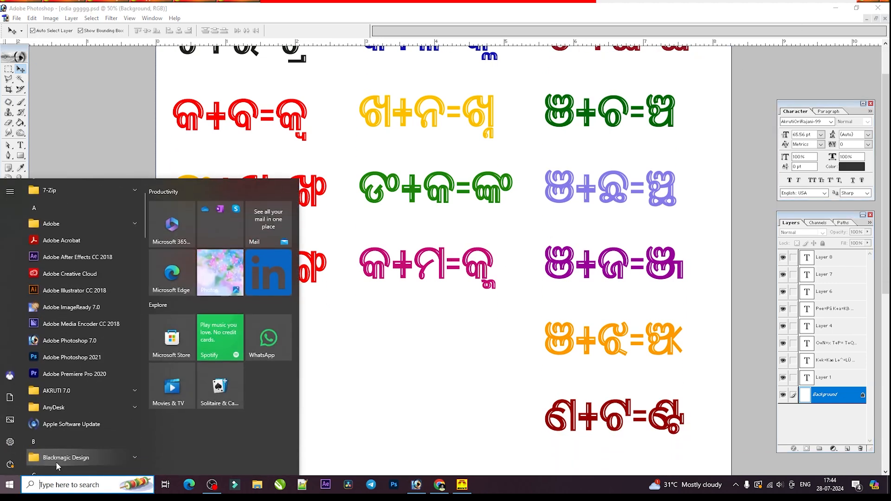
pyautogui.click(53, 370)
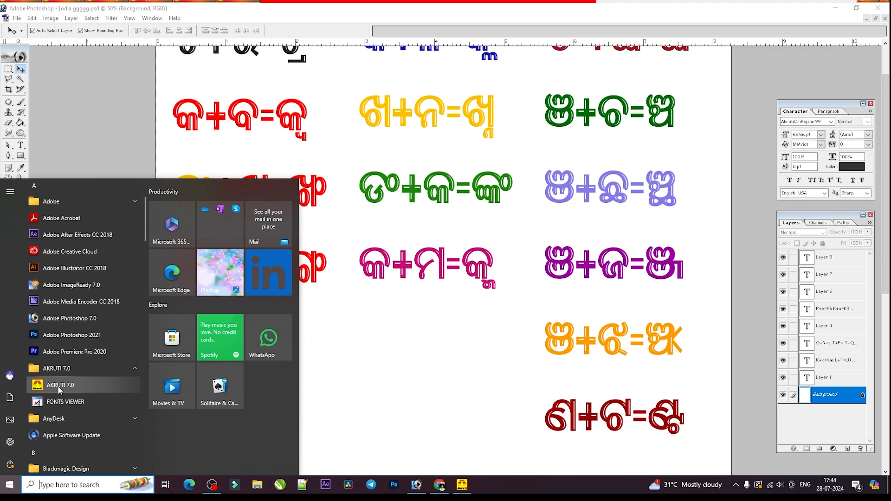
pyautogui.click(113, 159)
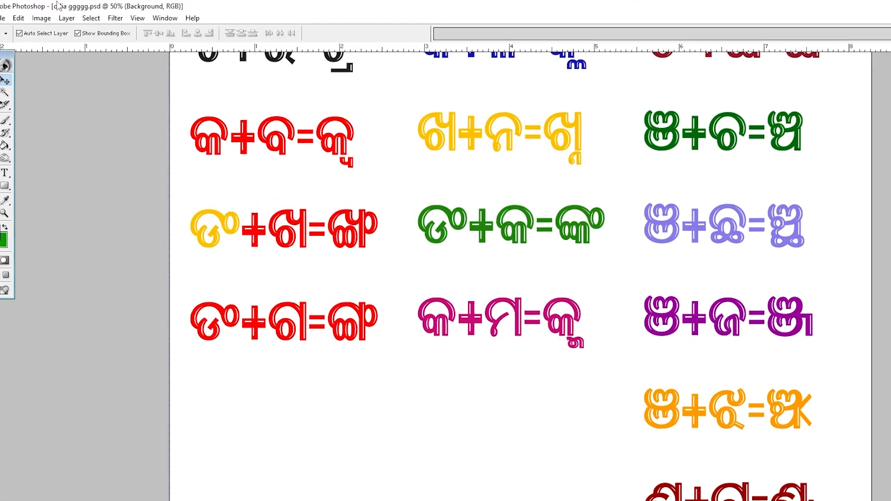
# Choose Oriya as the Akruti script and review the keyboard layouts, keeping Akruti - English Phonetic
pyautogui.click(56, 0)
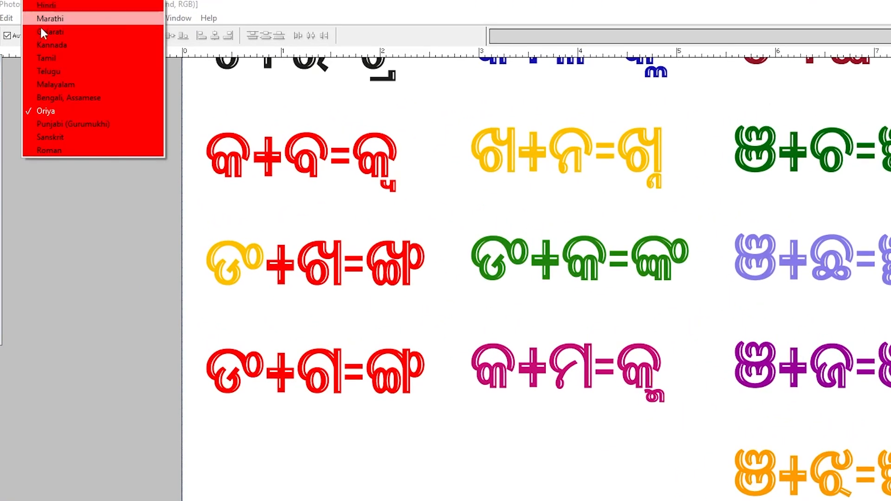
pyautogui.click(54, 110)
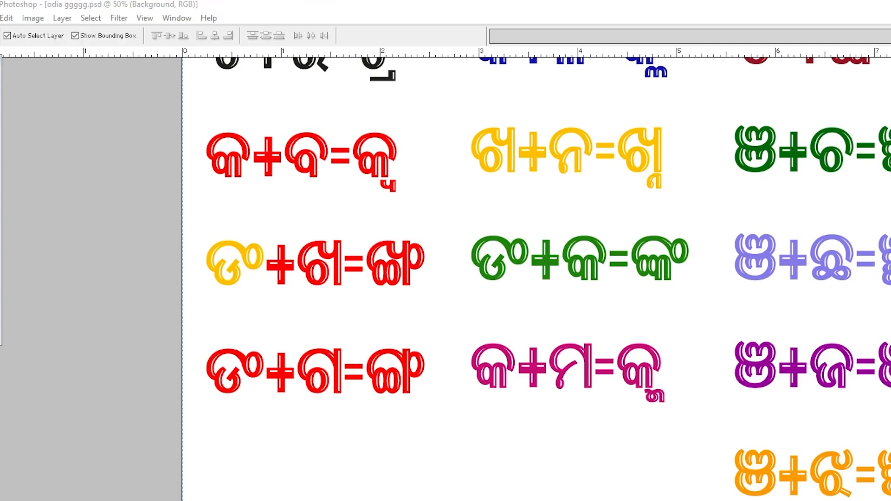
pyautogui.click(123, 3)
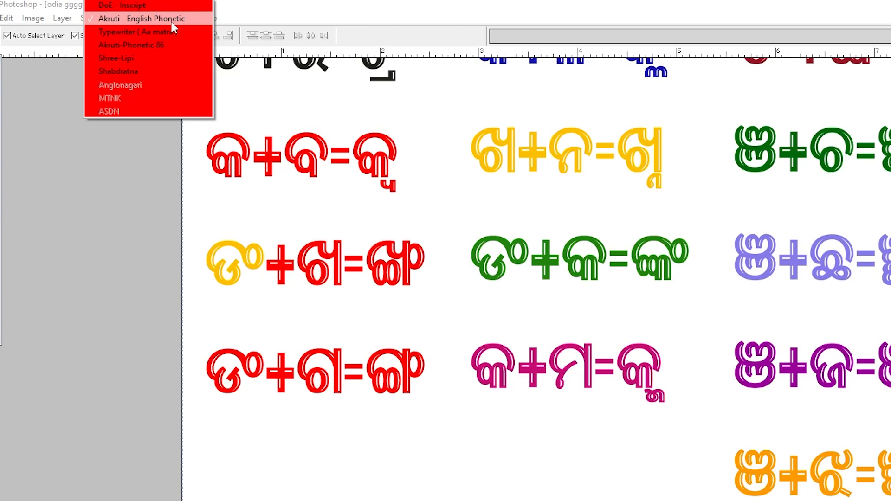
pyautogui.click(99, 243)
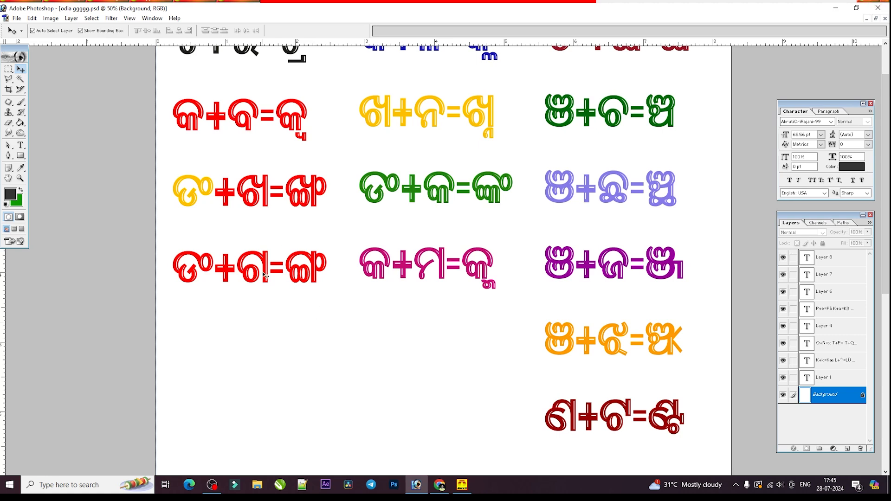
# Activate the Type tool for adding Odia text below the red equations
pyautogui.scroll(-2, 531, 260)
pyautogui.click(21, 146)
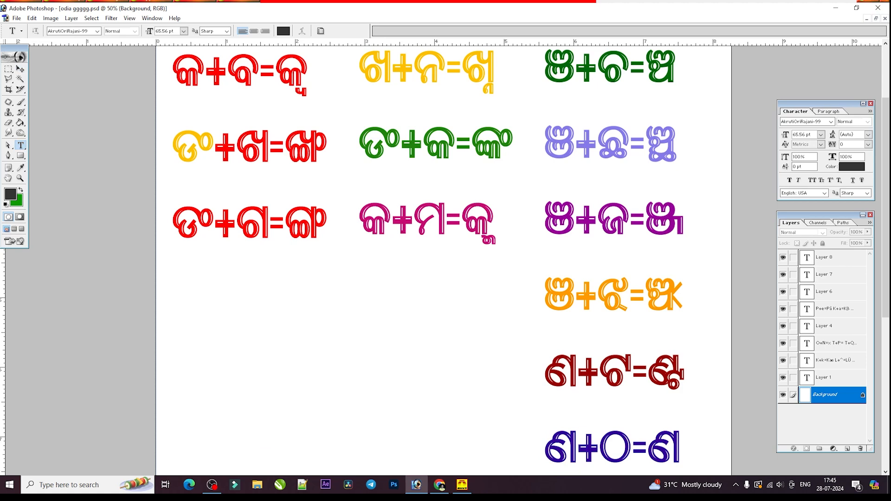
pyautogui.click(216, 326)
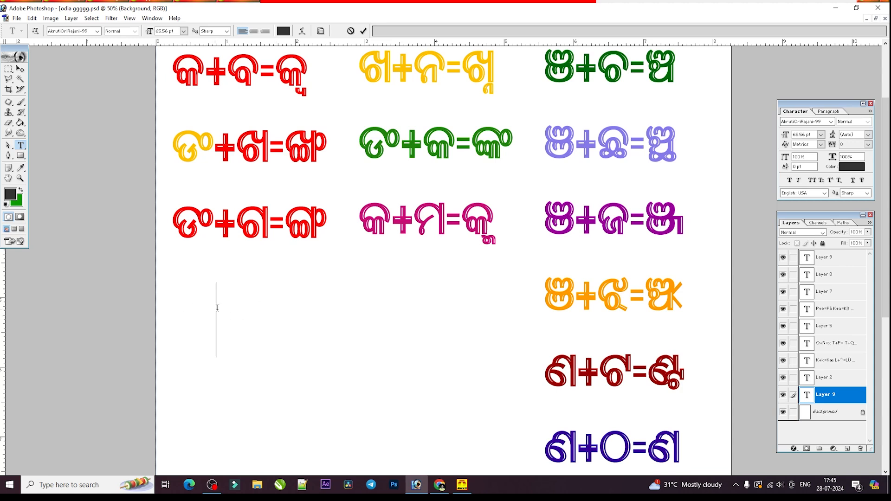
pyautogui.click(74, 31)
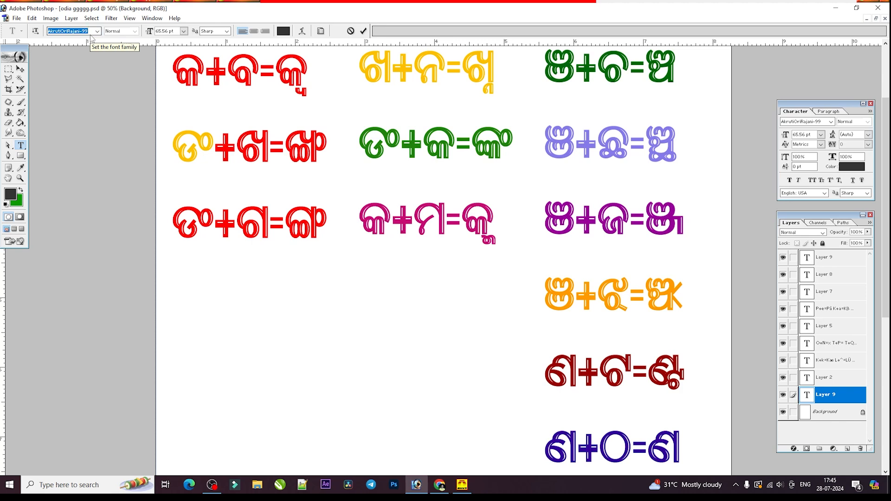
pyautogui.click(350, 30)
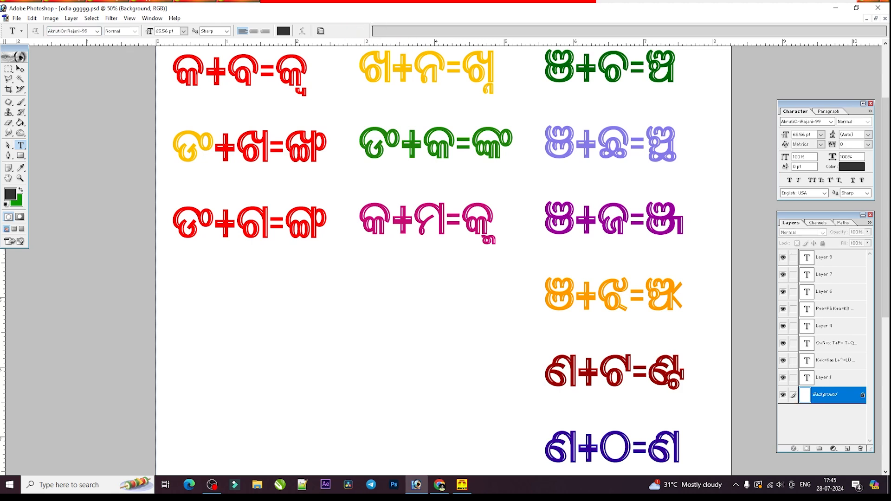
# Set the Type tool's font to AkrutiOriBhuban-99
pyautogui.click(97, 31)
pyautogui.moveTo(135, 66); pyautogui.dragTo(138, 70)
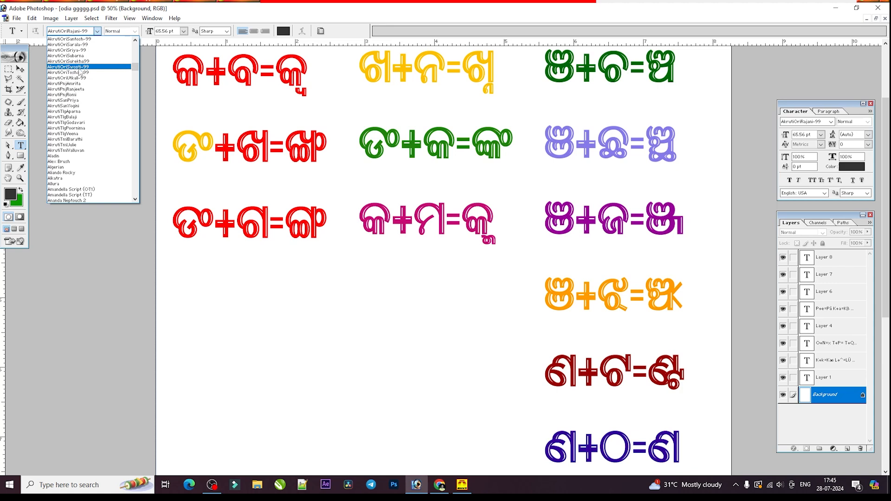
pyautogui.scroll(4, 82, 57)
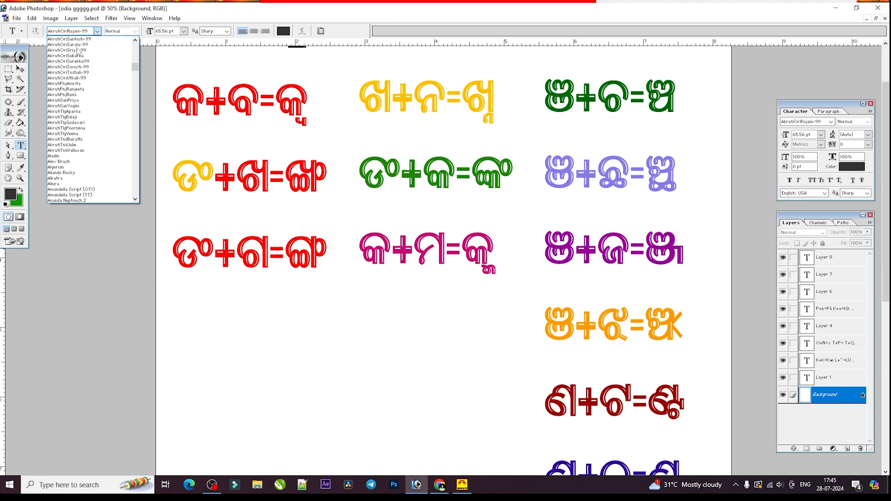
pyautogui.scroll(6, 84, 87)
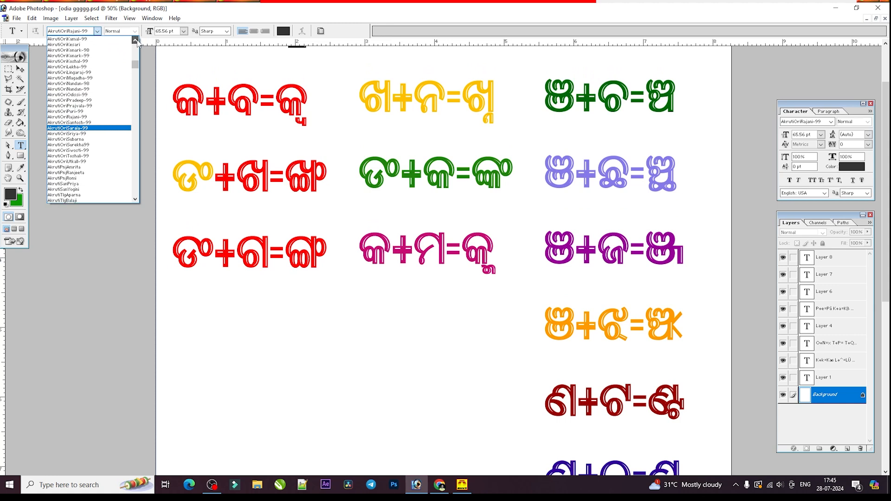
pyautogui.scroll(2, 84, 87)
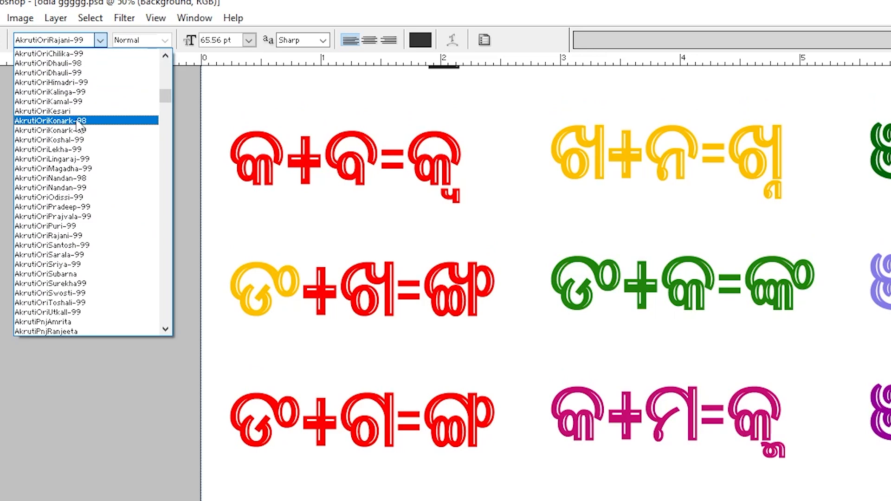
pyautogui.click(165, 55)
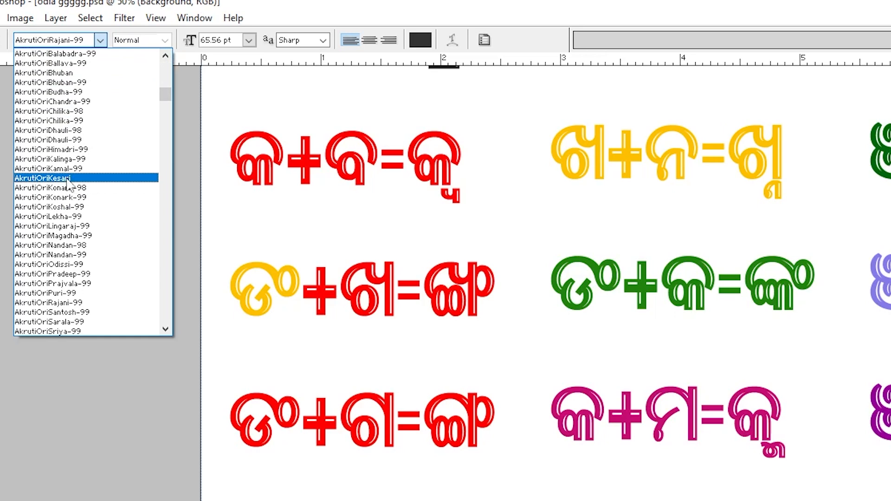
pyautogui.click(84, 84)
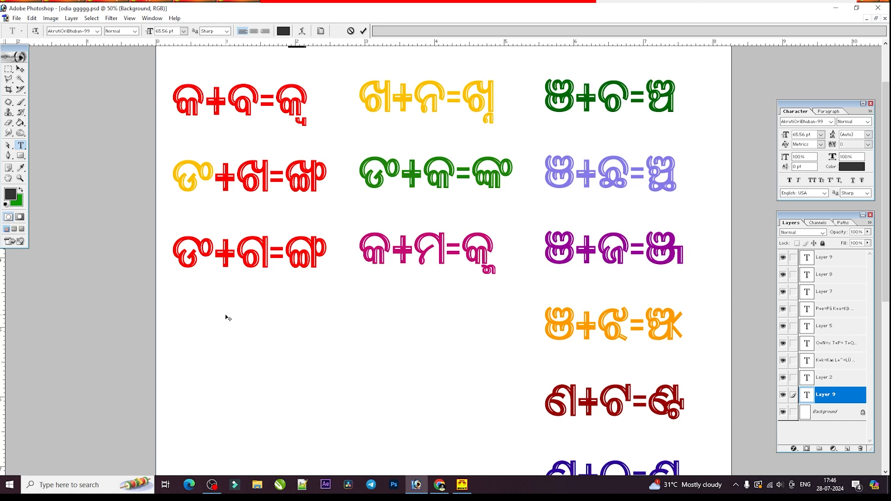
# Try typing the conjunct କ୍ଣ in a new text layer below the red equations, and clear it
pyautogui.write('କ')
pyautogui.write('୍')
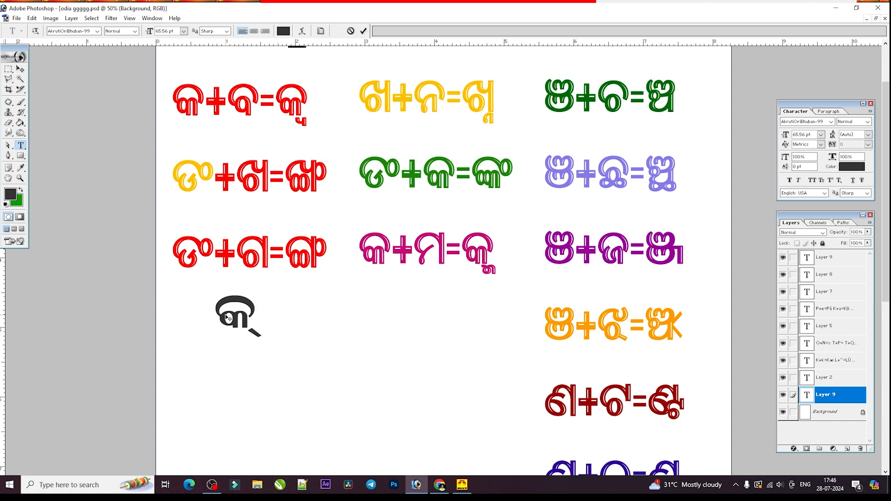
pyautogui.write('ଣ')
pyautogui.press('BackSpace')
pyautogui.press('BackSpace')
pyautogui.press('BackSpace')
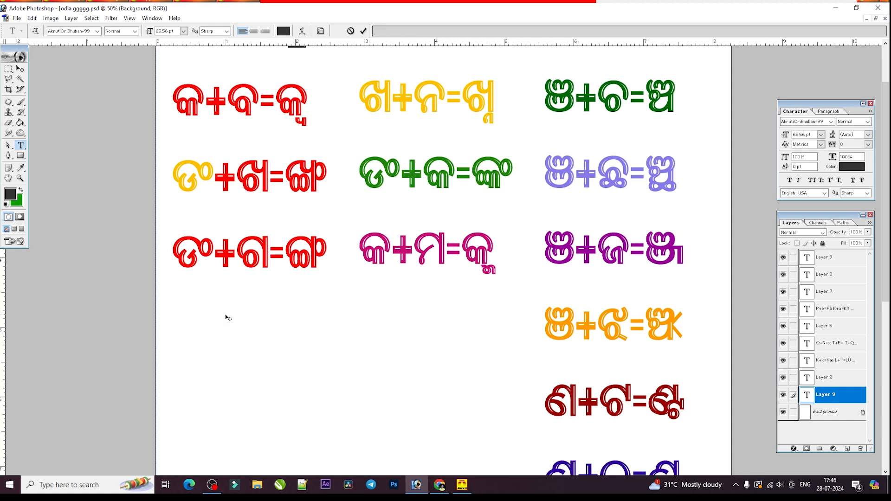
# Try building the conjunct କ୍ବ from କ, the halant and ବ in the new text layer, and clear it
pyautogui.write('କ୍')
pyautogui.press('BackSpace')
pyautogui.press('BackSpace')
pyautogui.write('କ୍')
pyautogui.press('BackSpace')
pyautogui.press('BackSpace')
pyautogui.write('କ୍')
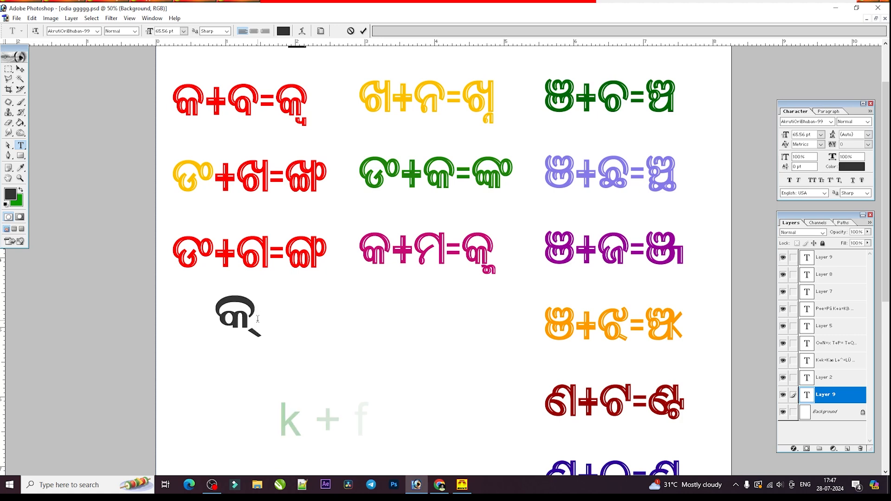
pyautogui.write('ବ')
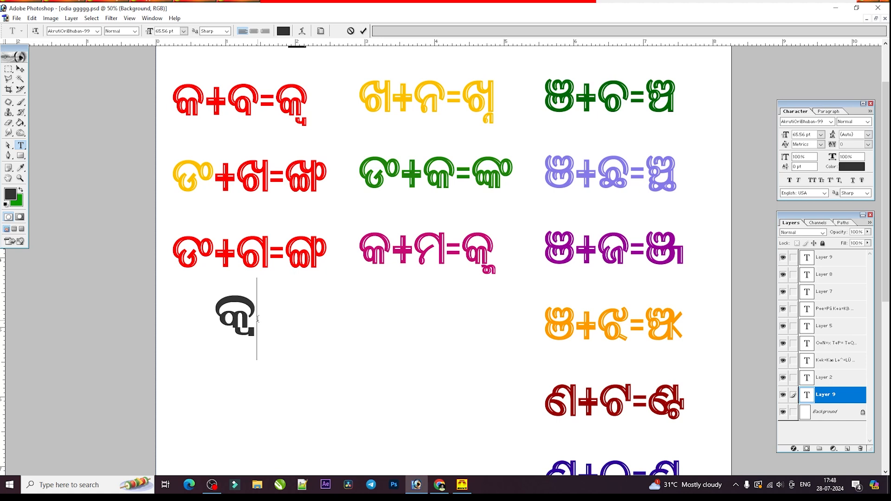
pyautogui.press('BackSpace')
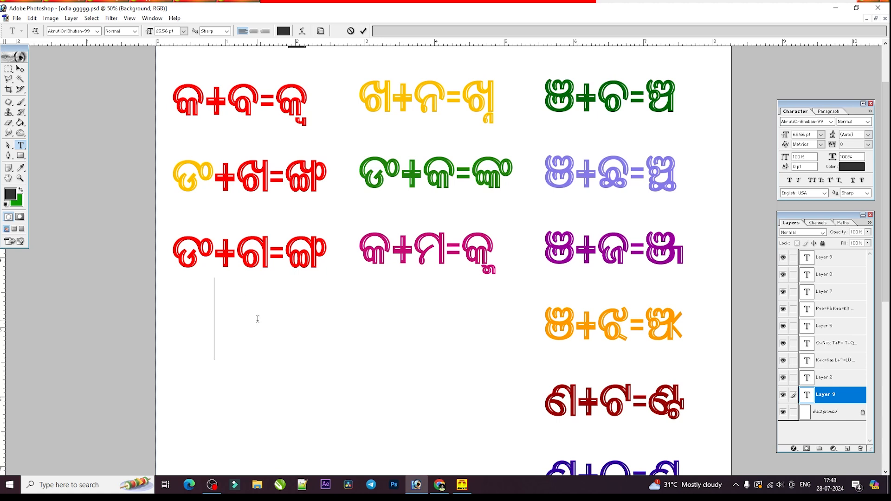
# Enter the word ସଙ୍ଖା in the new text layer, forming the conjunct from ଙ and ଖ
pyautogui.write('ସ')
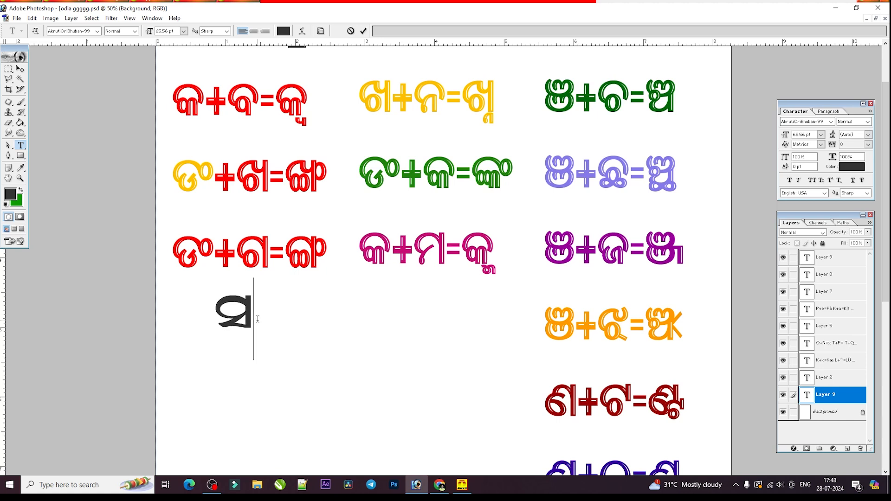
pyautogui.write('ଶ')
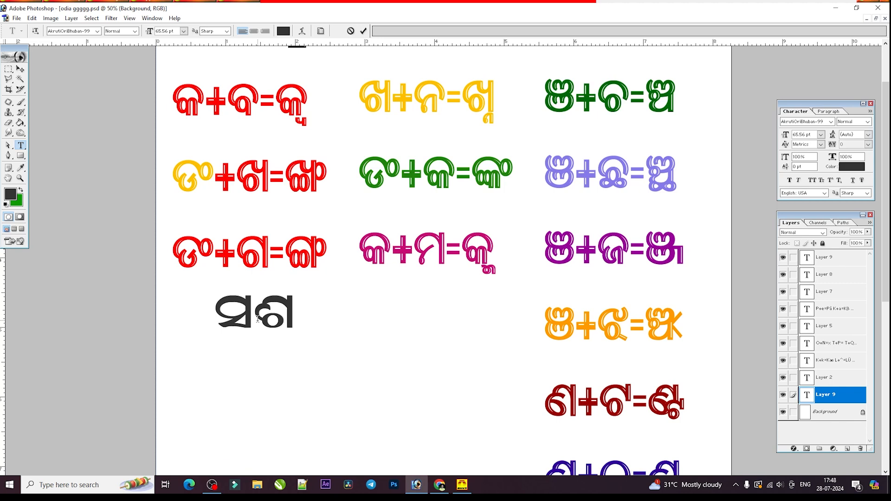
pyautogui.press('BackSpace')
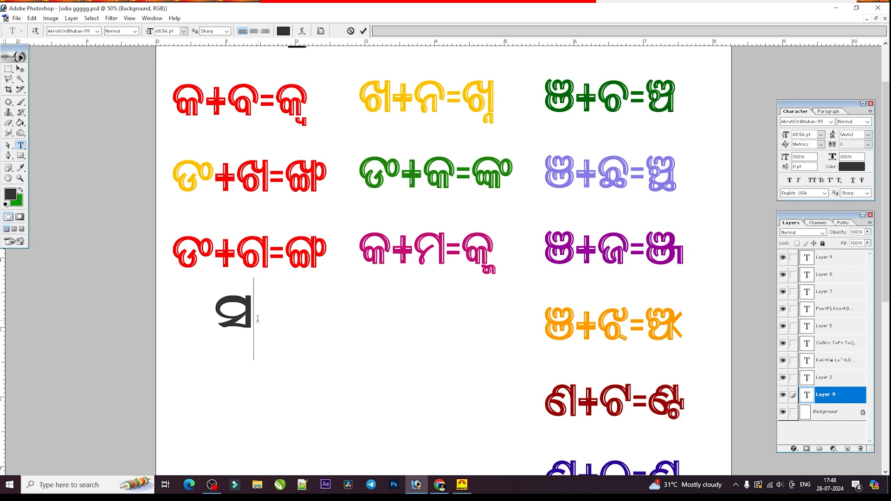
pyautogui.press('BackSpace')
pyautogui.write('ଷ')
pyautogui.write('ଙ')
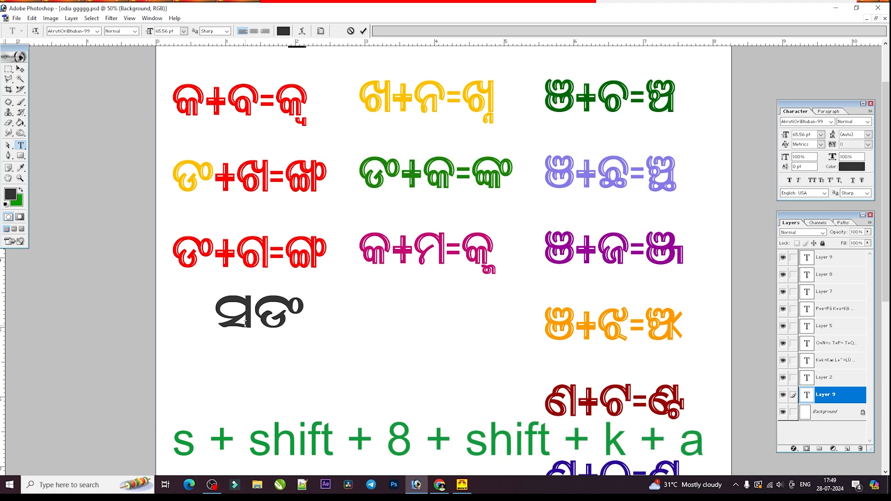
pyautogui.write('a')
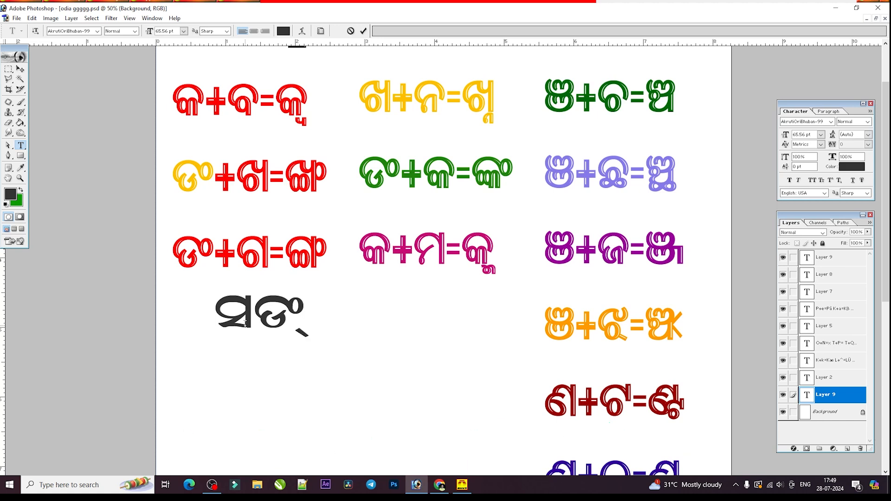
pyautogui.write('ଖ')
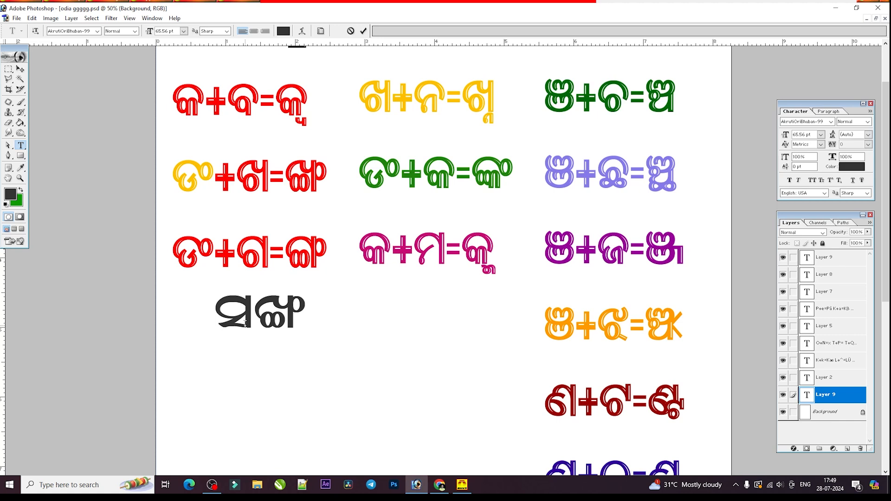
pyautogui.write('ା')
# Add the word ପଦ୍ମ after a space on the same text line
pyautogui.write('ପ')
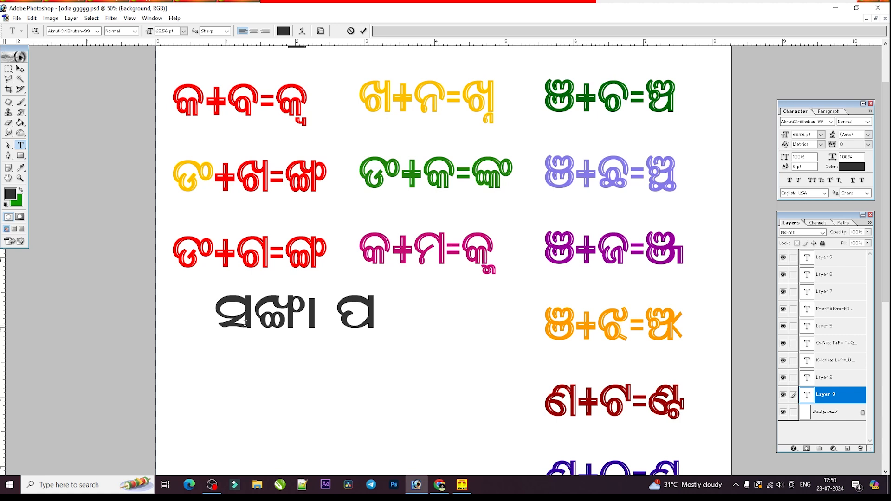
pyautogui.write('ଦ')
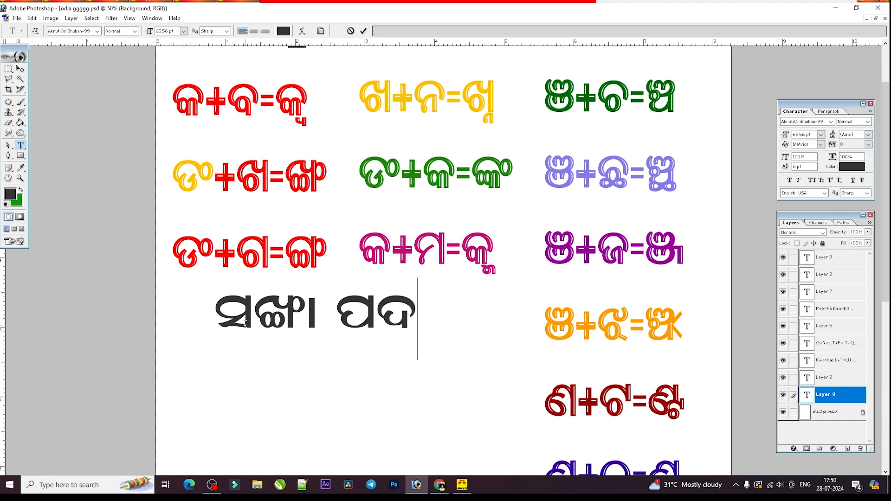
pyautogui.write('୍ମ')
# Enter the word ମନ୍ତ୍ର on a second line of the text layer
pyautogui.press('Return')
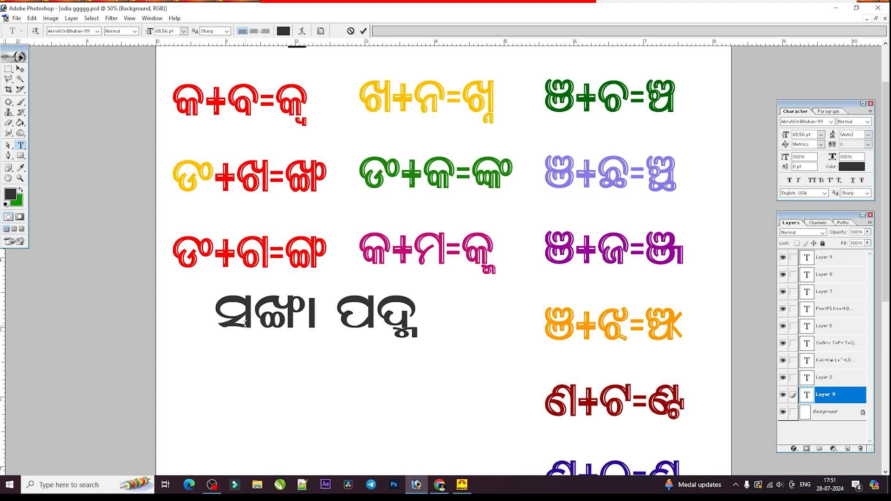
pyautogui.write('ମ')
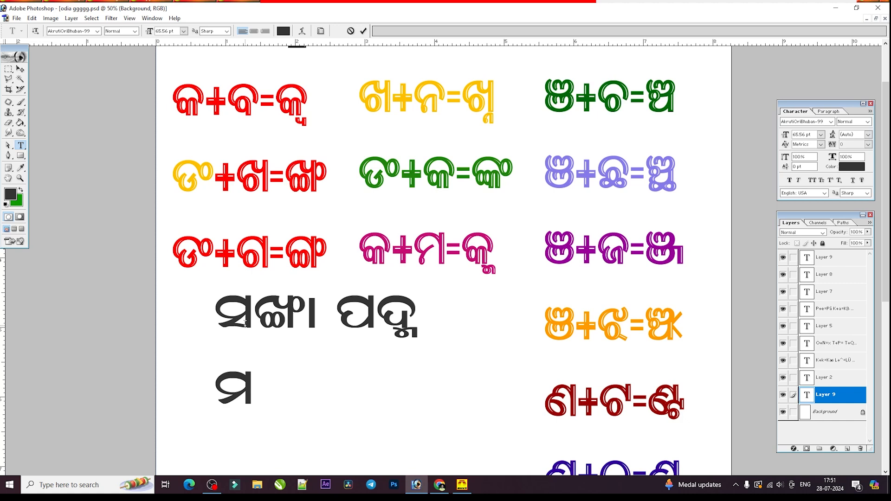
pyautogui.write('ନ୍ତ')
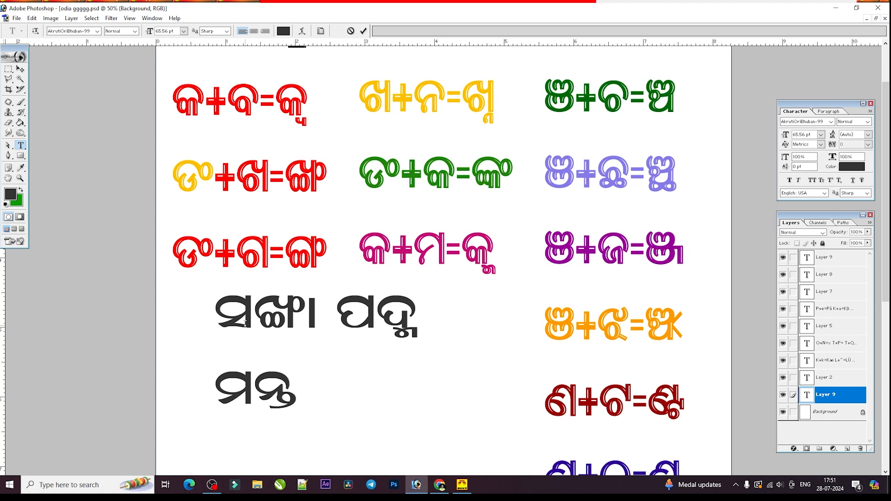
pyautogui.write('୍')
pyautogui.write('ର')
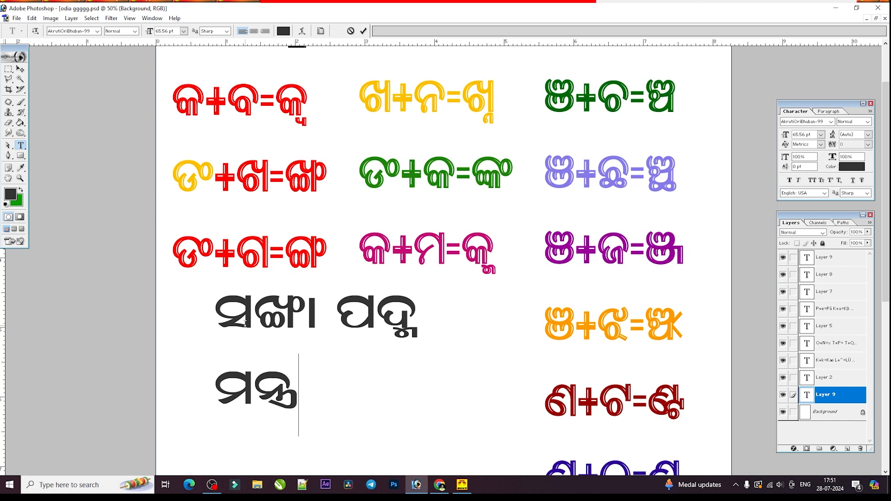
# Add the vowel sign ୀ to form ମନ୍ତ୍ରୀ on the second line, and delete the text back to ପଦ on the first line
pyautogui.write('ୀ')
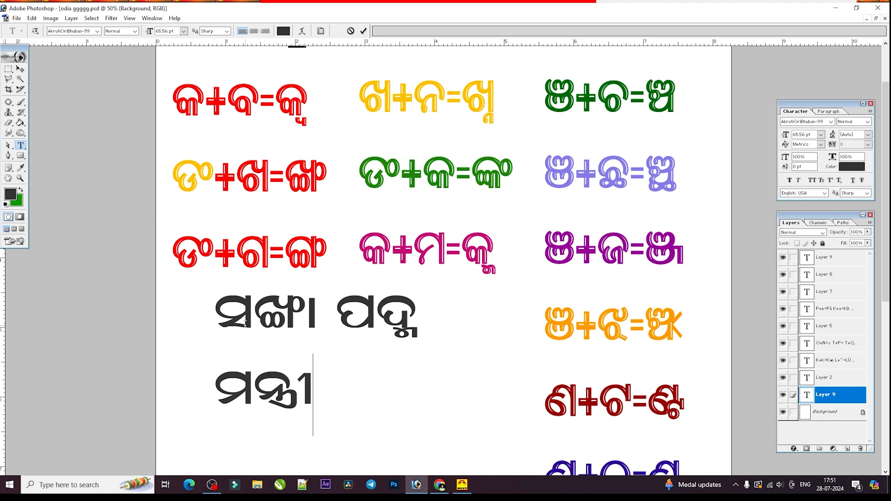
pyautogui.press('BackSpace')
pyautogui.press('BackSpace')
pyautogui.press('BackSpace')
pyautogui.press('BackSpace')
pyautogui.press('BackSpace')
pyautogui.press('BackSpace')
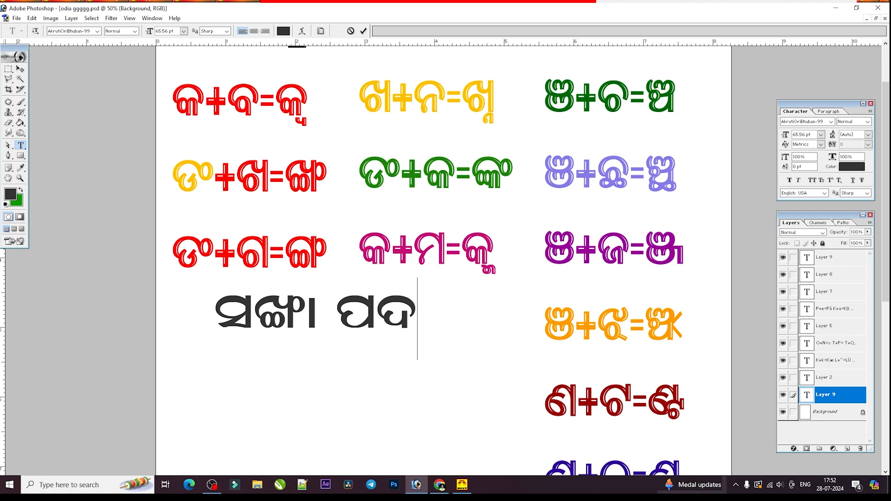
# Bring up the Akruti English Phonetic keyboard layout, move it clear of the text being edited, and examine its key assignments
pyautogui.click(462, 485)
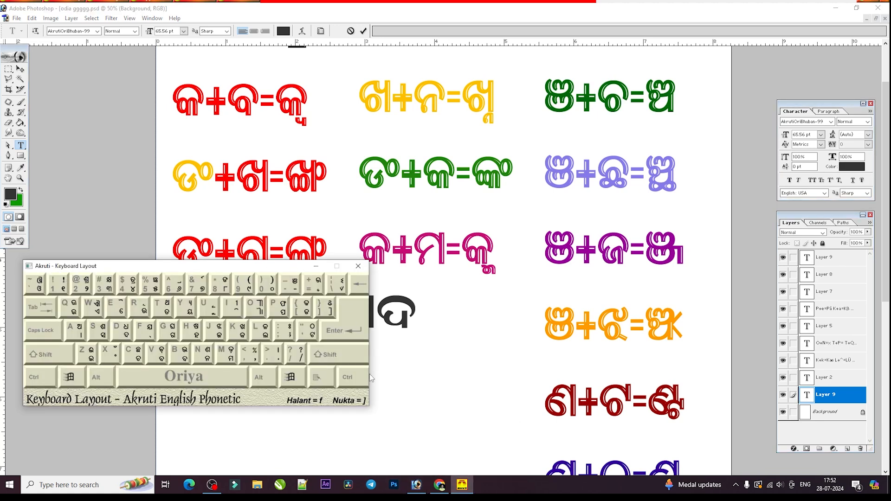
pyautogui.click(27, 1)
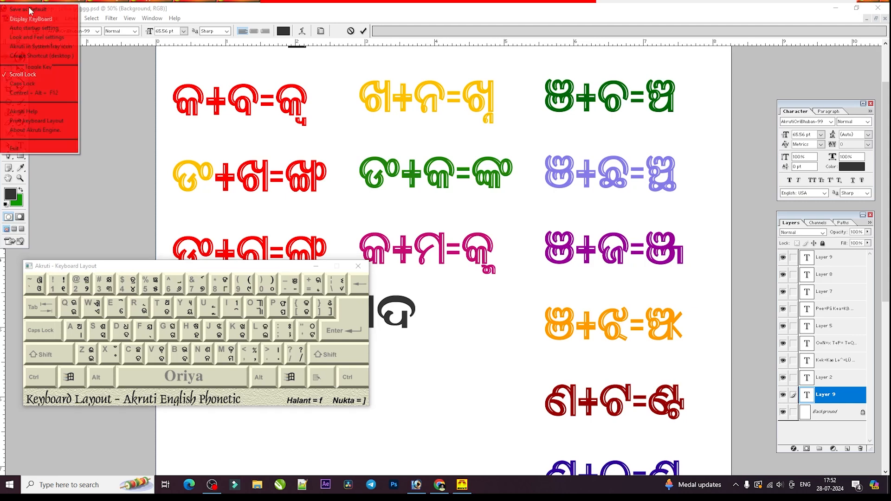
pyautogui.click(253, 288)
pyautogui.moveTo(224, 267); pyautogui.dragTo(310, 308)
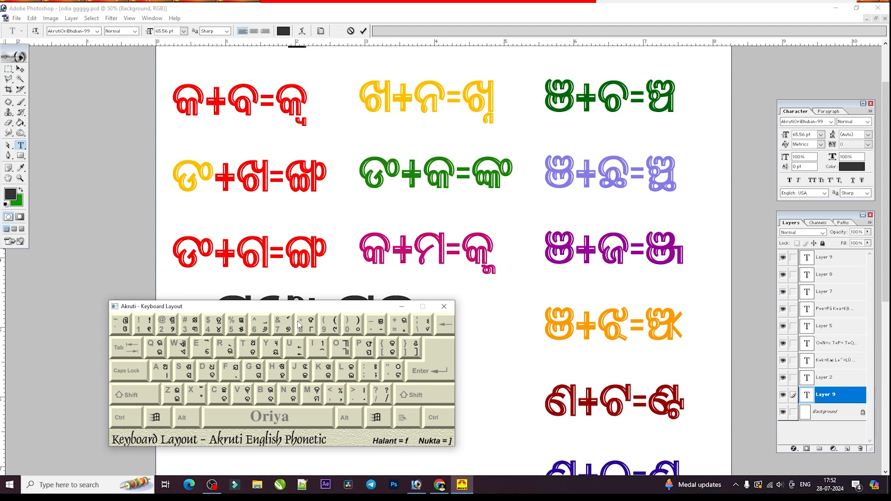
pyautogui.moveTo(299, 308); pyautogui.dragTo(307, 113)
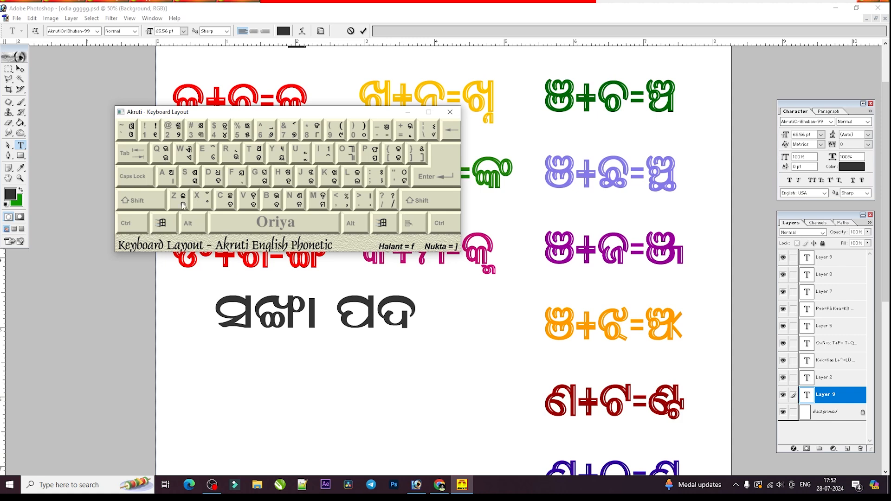
pyautogui.click(413, 338)
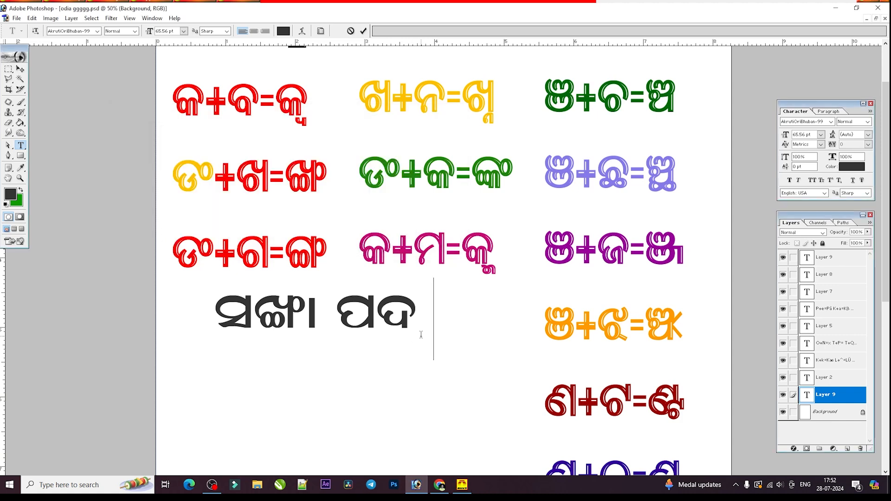
# Replace ପଦ with the letter ଇ after the word ସଙ୍ଖା
pyautogui.press('BackSpace')
pyautogui.press('BackSpace')
pyautogui.press('BackSpace')
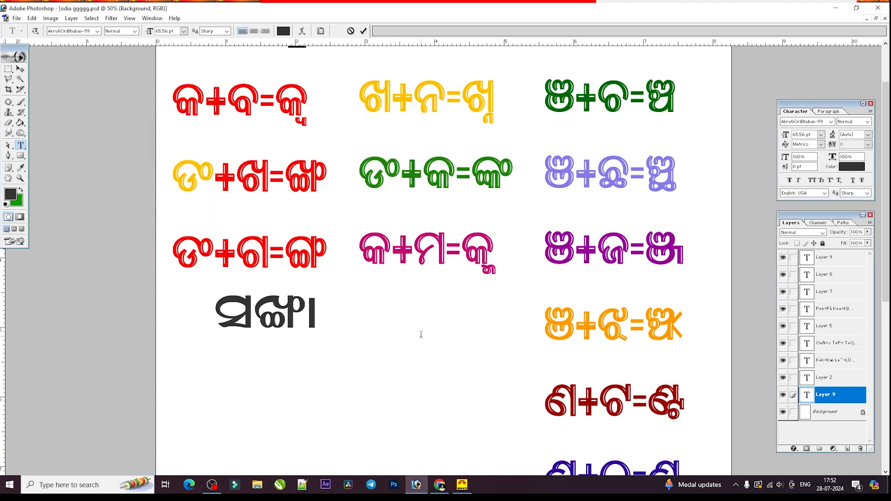
pyautogui.write('ଛ')
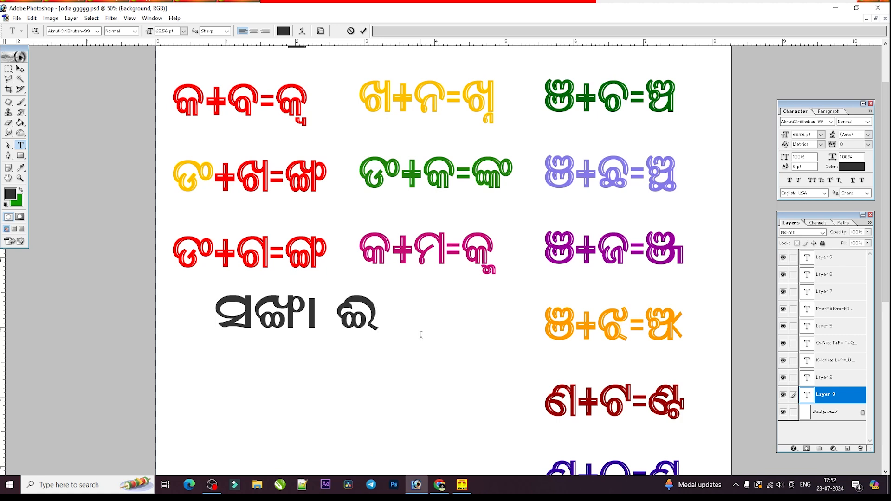
pyautogui.press('BackSpace')
pyautogui.press('BackSpace')
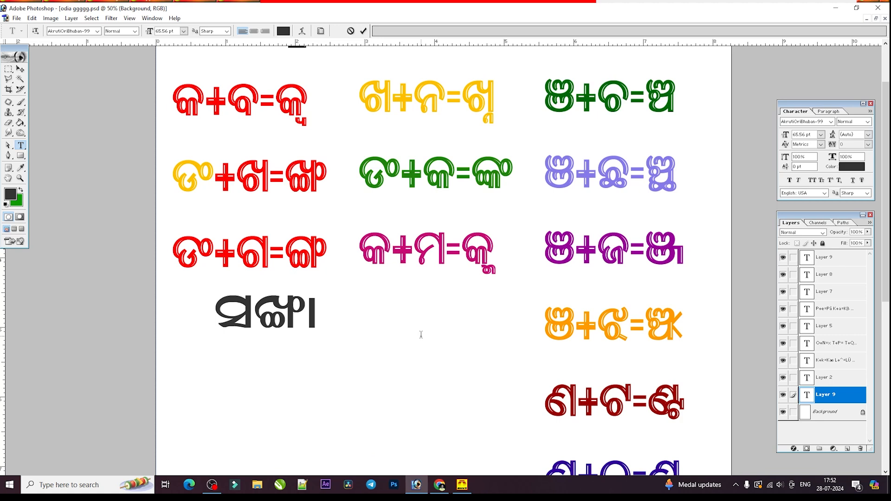
pyautogui.write('ଇ')
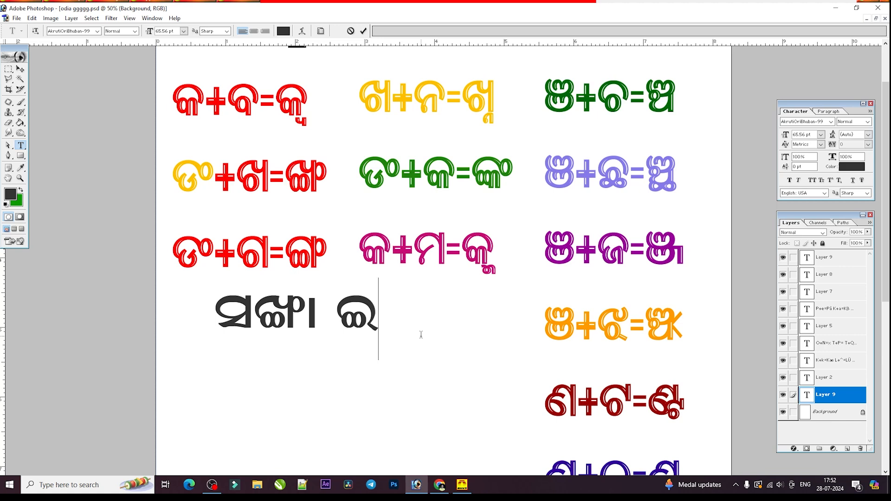
# Consult the Akruti keyboard layout and extend the letter ଇ to ଇଲେକ in the text layer
pyautogui.click(462, 484)
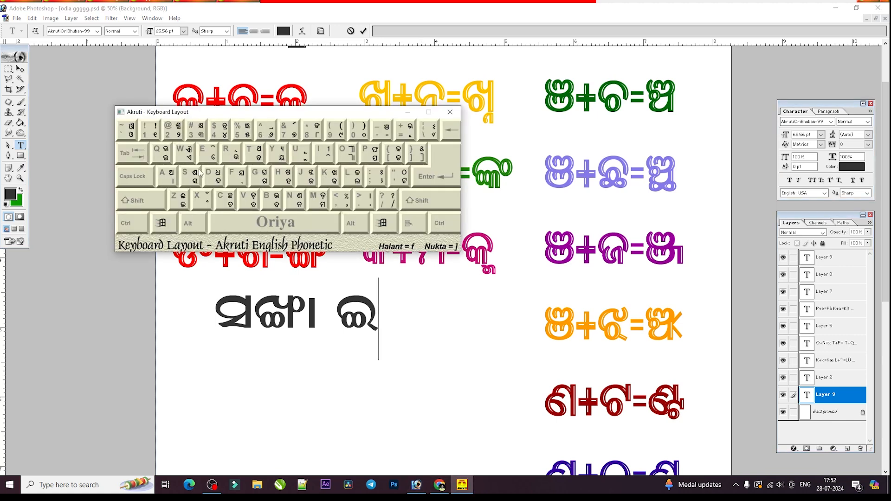
pyautogui.click(397, 344)
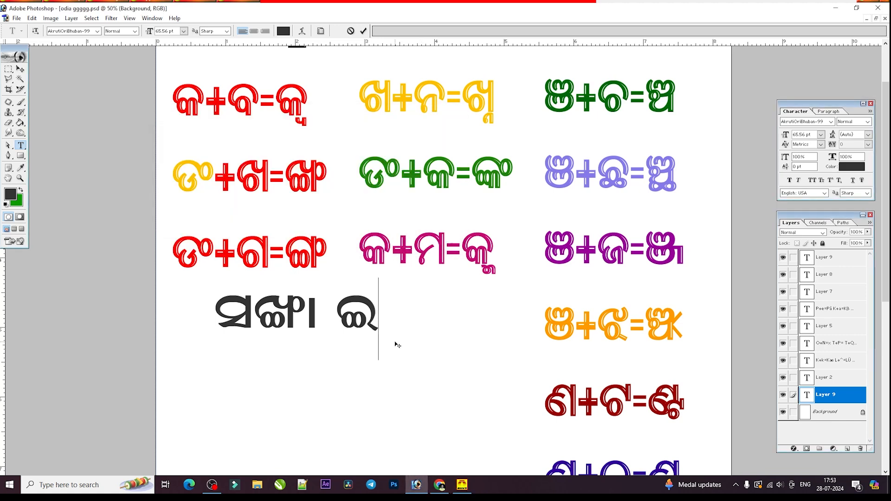
pyautogui.write('େ')
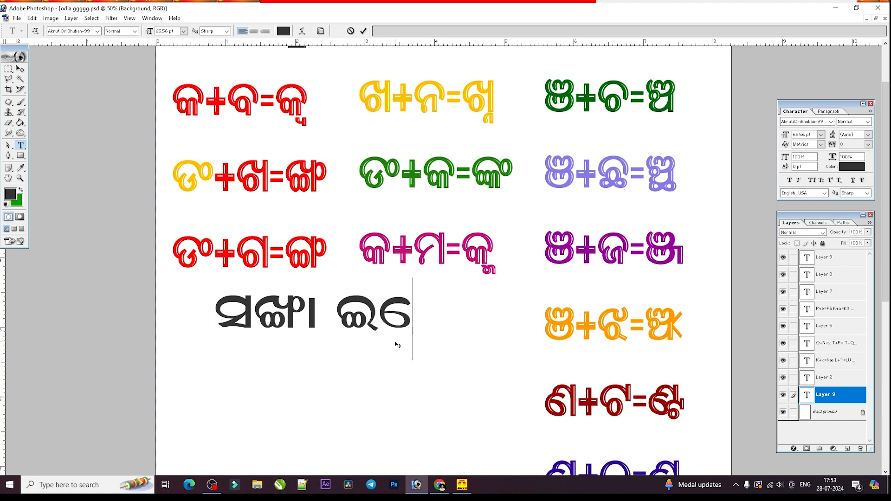
pyautogui.write('ଲ')
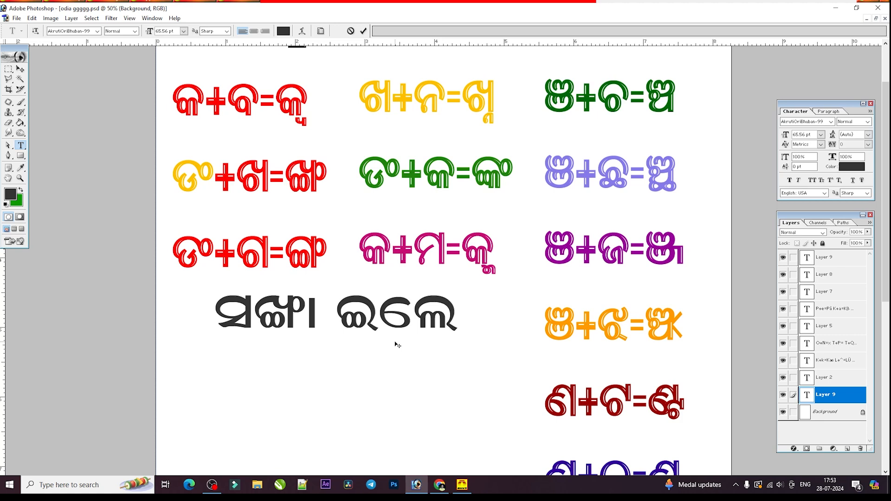
pyautogui.write('ସ')
pyautogui.press('BackSpace')
pyautogui.write('କ')
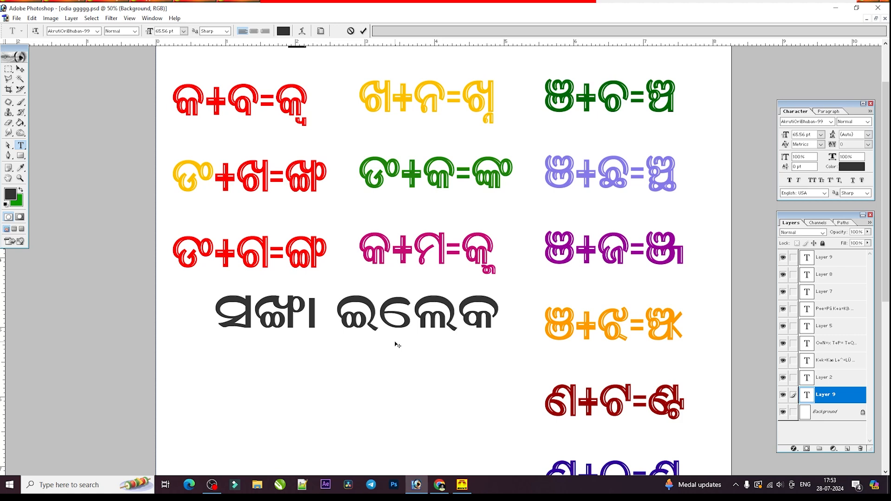
# Try joining ଟ୍ର to the final କ of ଇଲେକ, and erase the attempt back to ଇଲେ
pyautogui.write('୍')
pyautogui.write('ଟ୍ରର')
pyautogui.press('BackSpace')
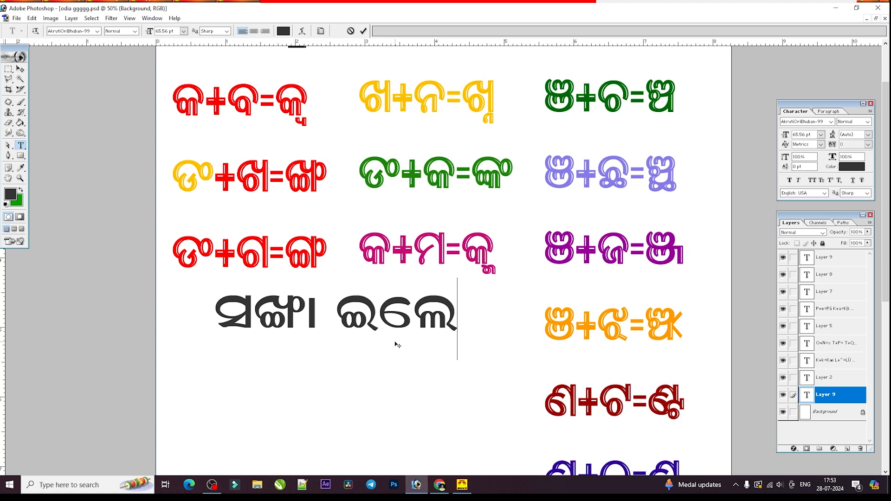
# Form the conjunct କ୍ଟ after ଇଲେ, and check the Akruti keyboard layout for the remaining sign
pyautogui.write('k')
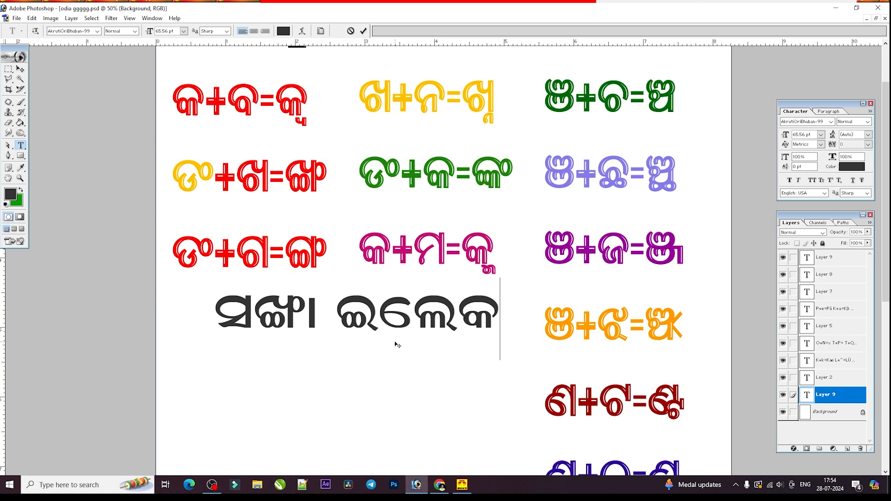
pyautogui.write('xT')
pyautogui.click(462, 485)
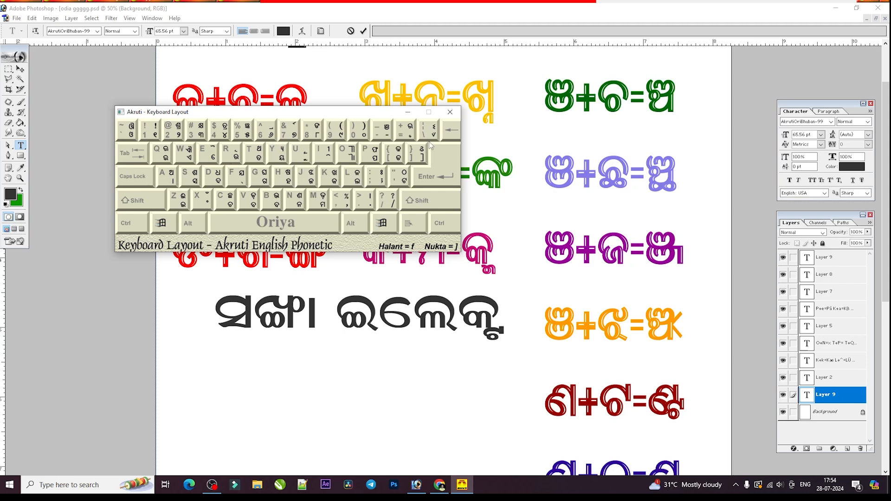
pyautogui.click(494, 338)
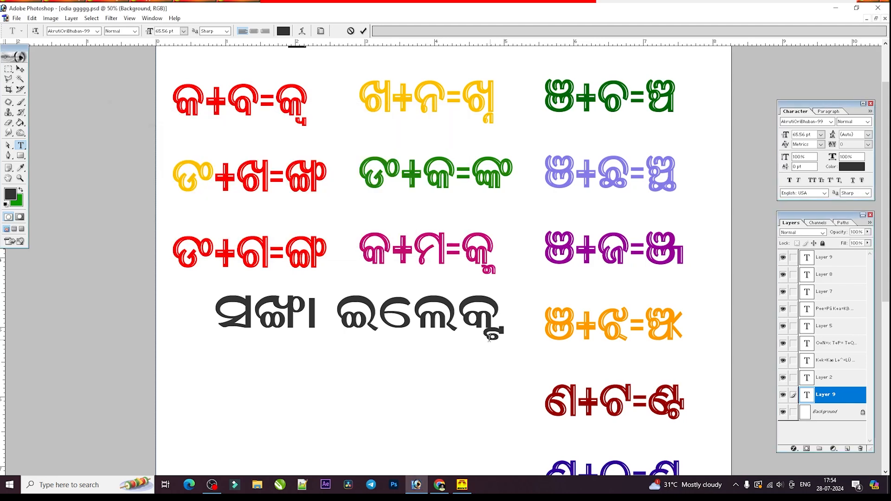
# Try attaching the subscript ର to the conjunct କ୍ଟ, and erase the text back to ଇଲେ
pyautogui.write('୬')
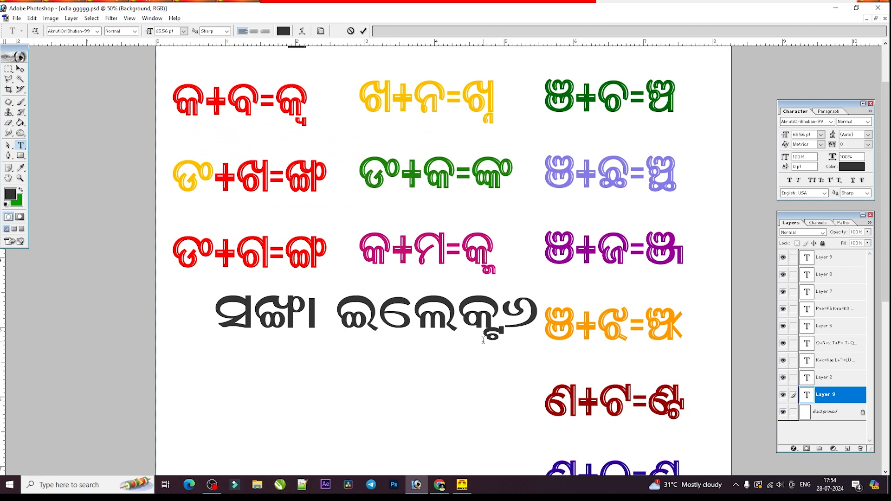
pyautogui.press('BackSpace')
pyautogui.write('ର୍')
pyautogui.press('BackSpace')
pyautogui.write('୍ର')
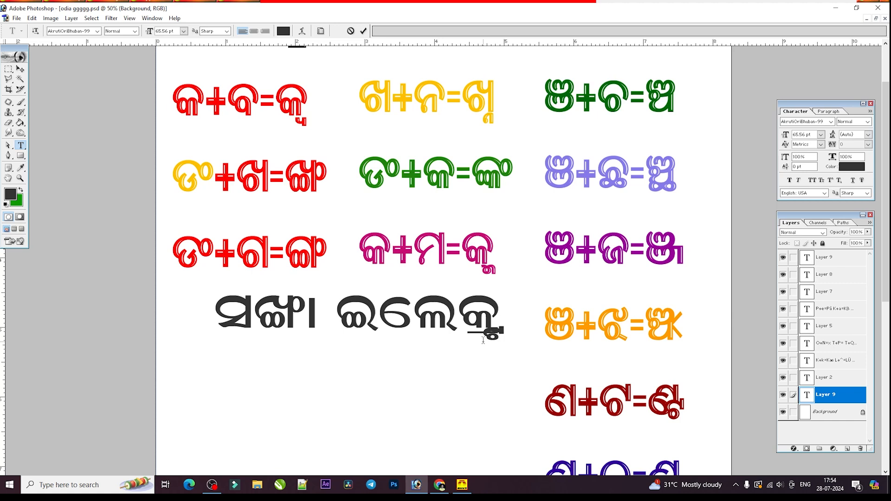
pyautogui.press('BackSpace')
pyautogui.press('BackSpace')
pyautogui.press('Left')
pyautogui.press('Delete')
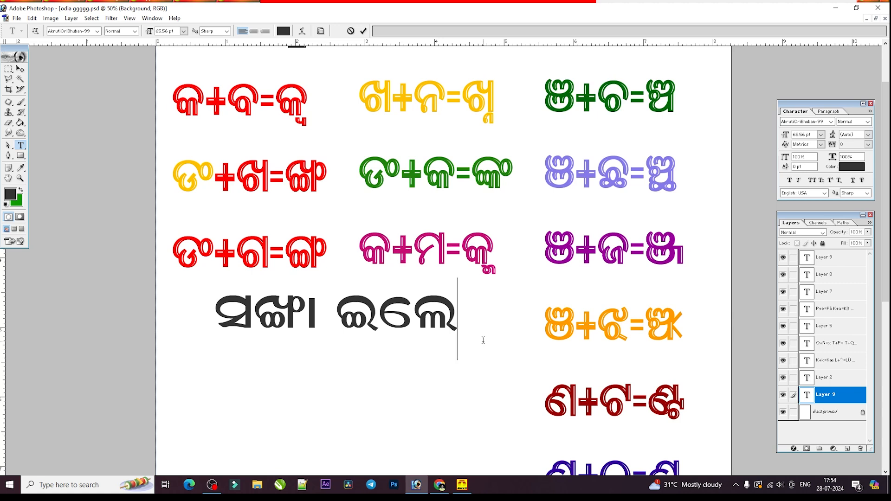
# Build the conjunct କ୍ଟ୍ର again after ଇଲେ, using କ, ଟ and the subscript ର
pyautogui.write('K')
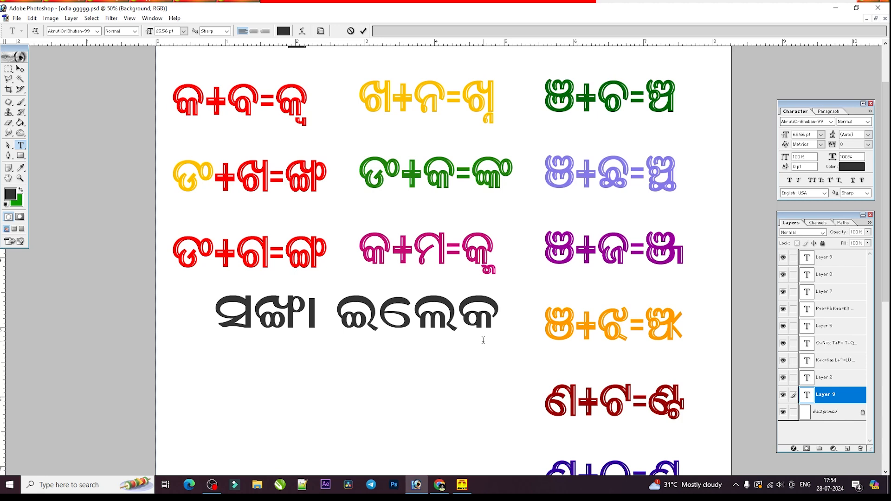
pyautogui.write('d')
pyautogui.write("'")
pyautogui.write('୍ର')
pyautogui.write('ର')
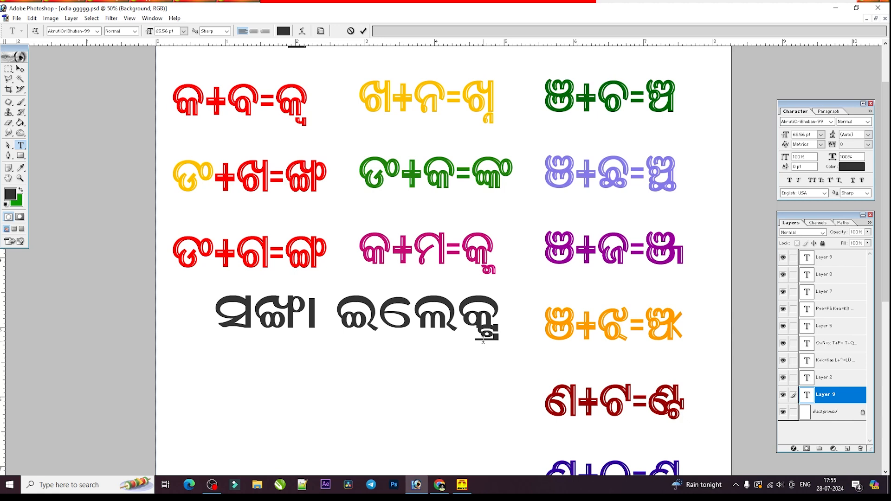
# Clear all the text from the text layer being edited
pyautogui.press('BackSpace')
pyautogui.press('BackSpace')
pyautogui.press('BackSpace')
pyautogui.press('BackSpace')
pyautogui.press('BackSpace')
pyautogui.press('BackSpace')
pyautogui.press('BackSpace')
pyautogui.press('BackSpace')
pyautogui.press('BackSpace')
pyautogui.press('BackSpace')
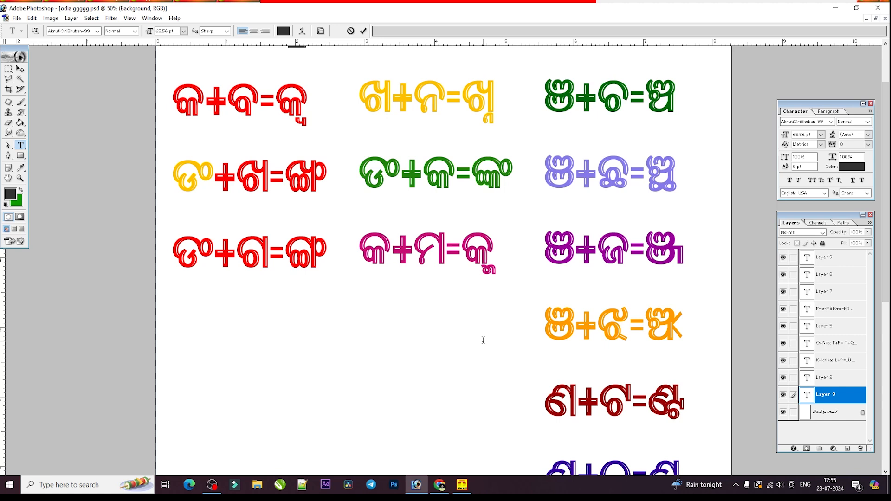
# Find the key for ଯ on the Akruti keyboard layout and enter the letter in the empty text layer
pyautogui.write('â')
pyautogui.press('BackSpace')
pyautogui.write('j')
pyautogui.press('BackSpace')
pyautogui.click(462, 485)
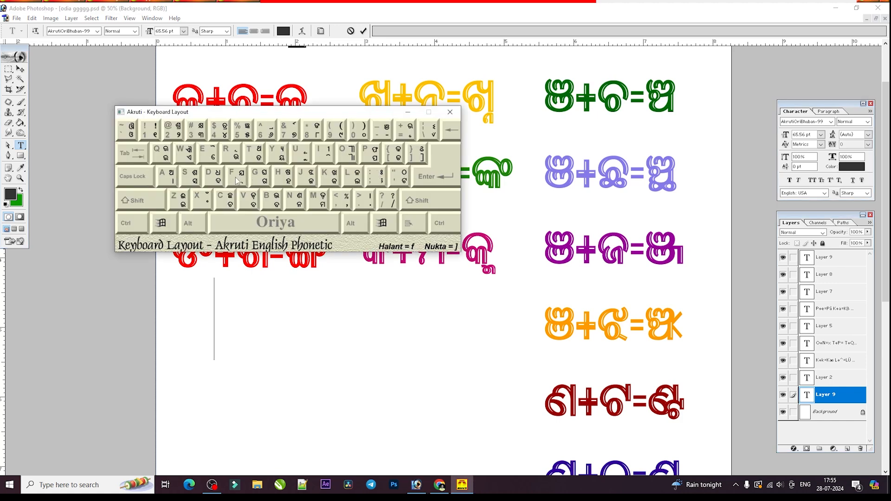
pyautogui.click(235, 362)
pyautogui.write('f')
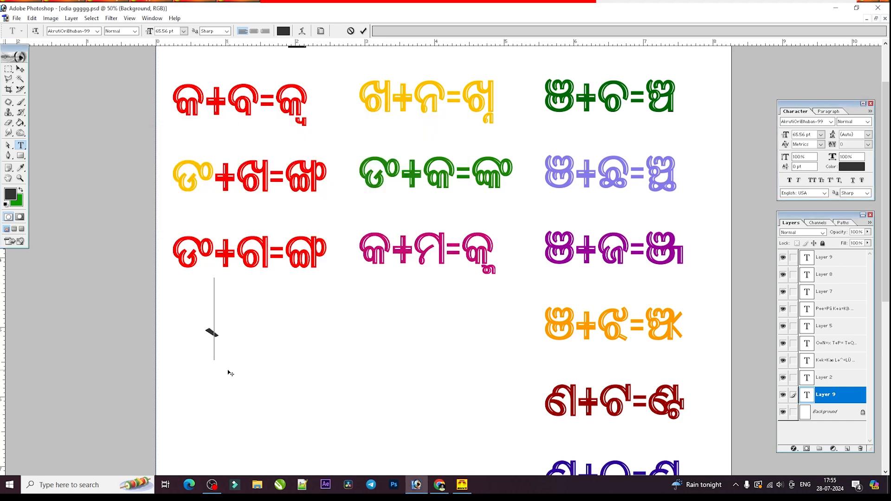
pyautogui.press('BackSpace')
pyautogui.write('ଯ')
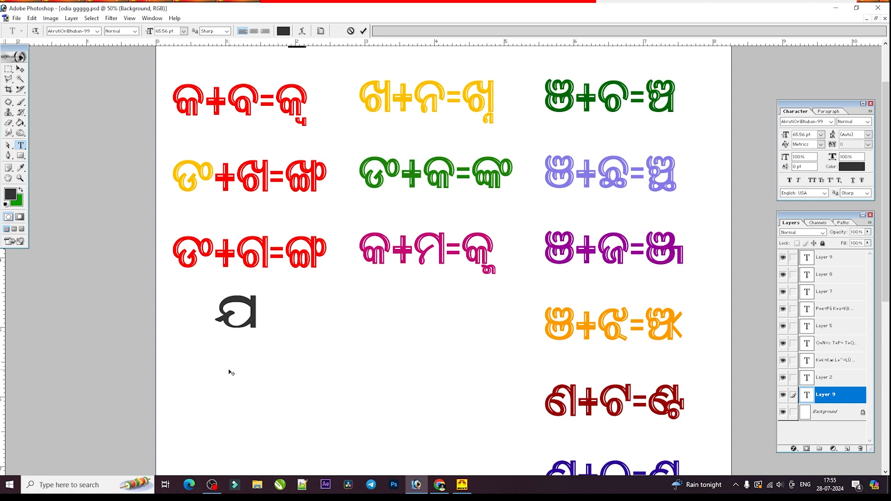
# Consult the keyboard layout and complete the word ଯଜ୍ଞ, forming the conjunct from ଜ, the halant and ଞ
pyautogui.click(460, 489)
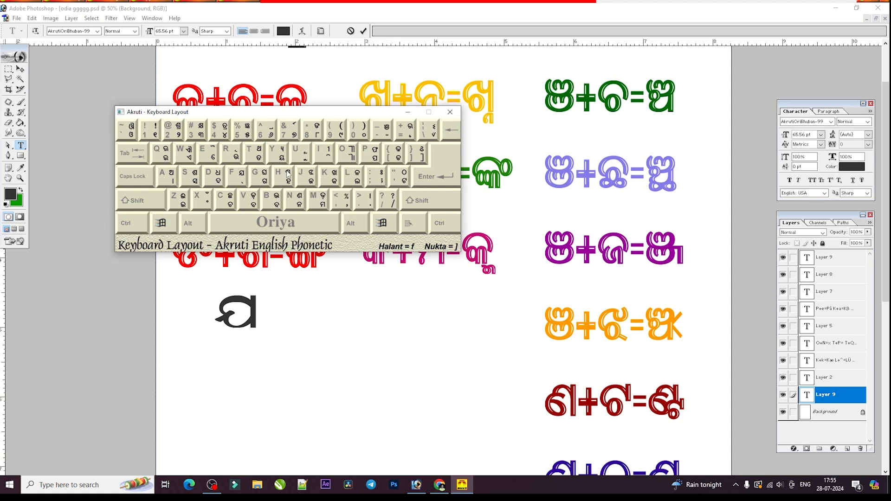
pyautogui.click(413, 110)
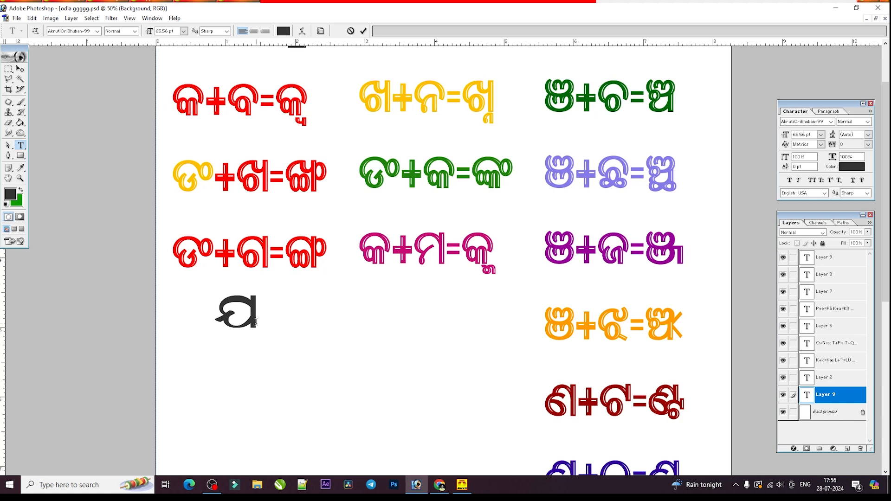
pyautogui.write('ଝ')
pyautogui.press('BackSpace')
pyautogui.write('ଜ୍')
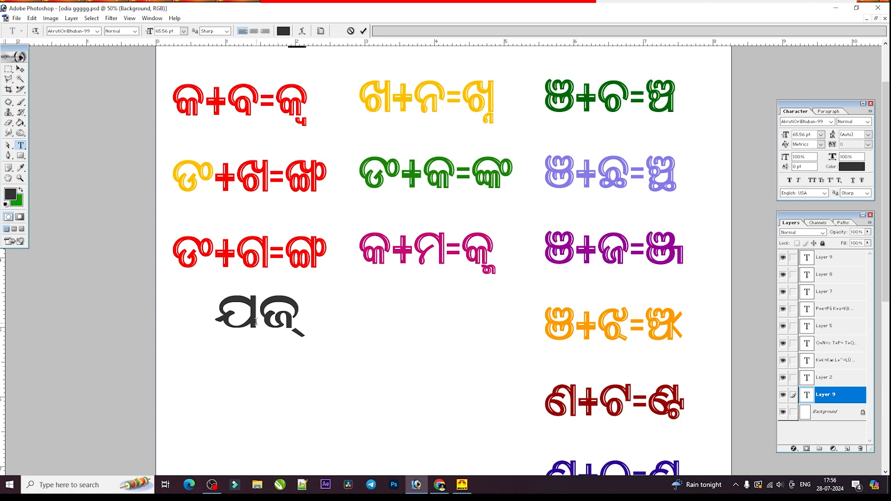
pyautogui.write('-')
pyautogui.press('BackSpace')
pyautogui.press('BackSpace')
pyautogui.press('BackSpace')
pyautogui.write('ଜ୍ଞ')
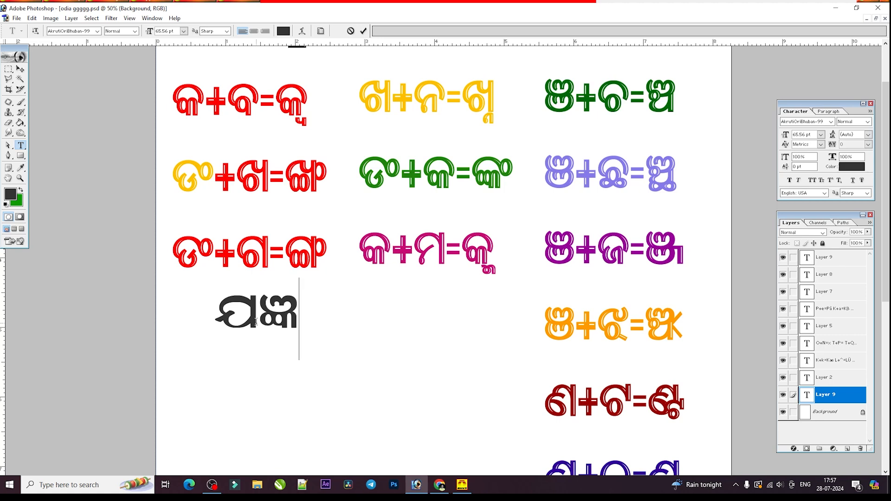
# Replace the word ଯଜ୍ଞ with the standalone conjunct ଜ୍ଞ, built from ଜ, the halant and ଞ
pyautogui.press('BackSpace')
pyautogui.press('BackSpace')
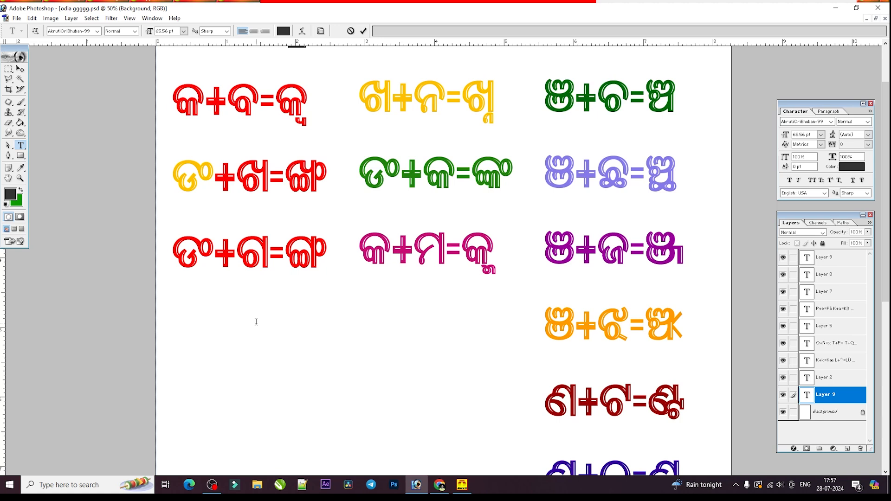
pyautogui.write('କ୍')
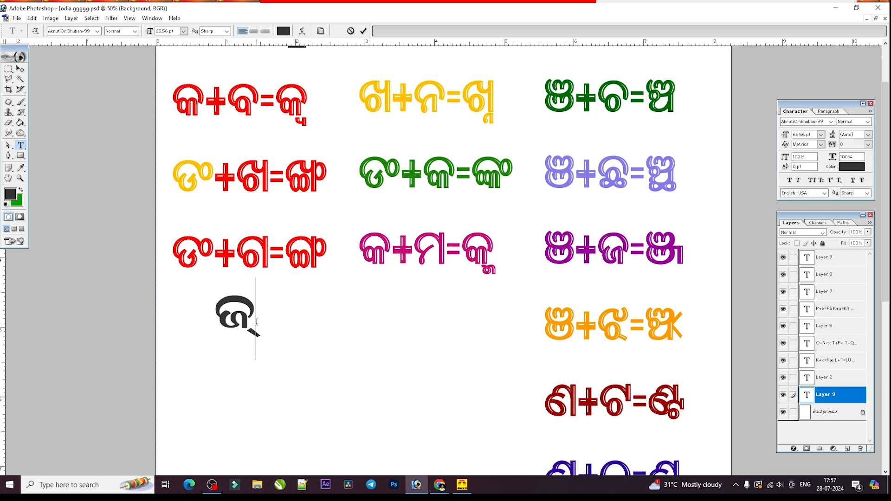
pyautogui.write('ଷ')
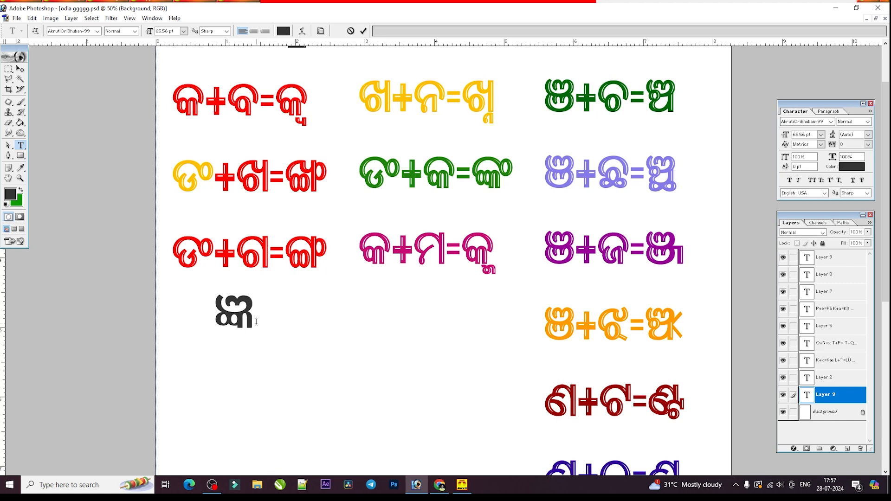
# Clear the text and enter the word ରଞ୍ଜନ, forming its conjunct from ଞ, the halant and ଜ
pyautogui.press('BackSpace')
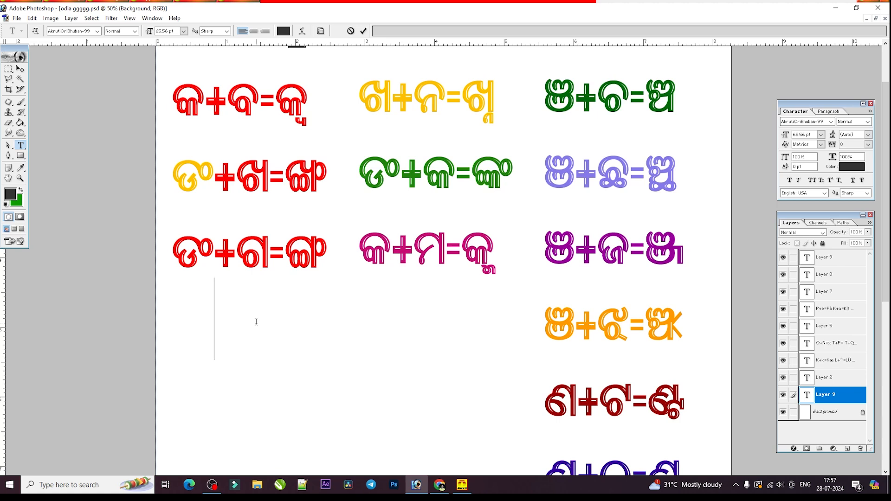
pyautogui.write('r')
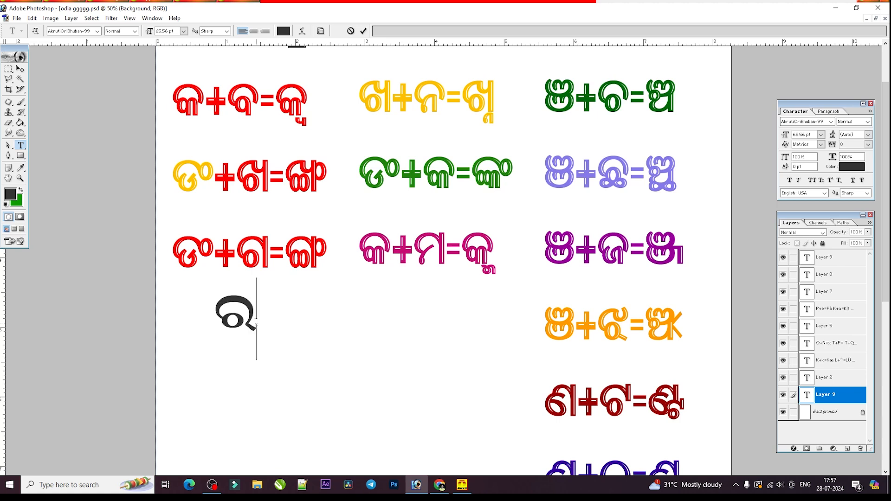
pyautogui.write('ଞ')
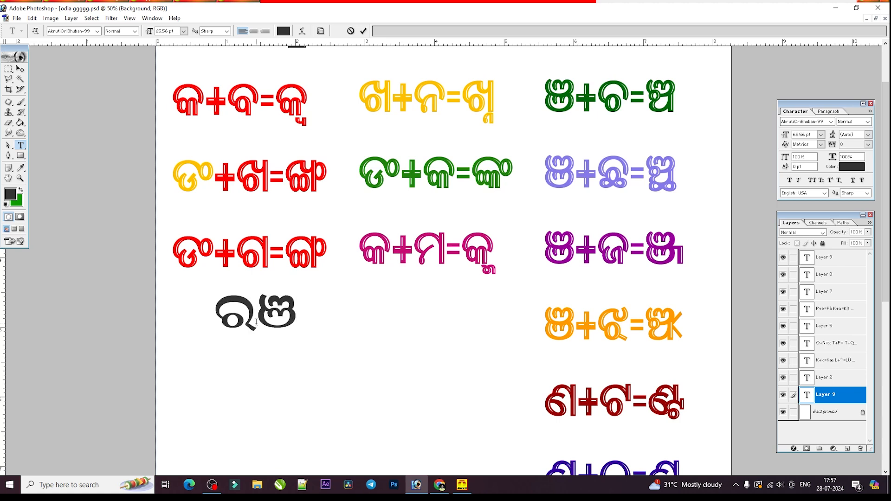
pyautogui.write('୍ଜନ')
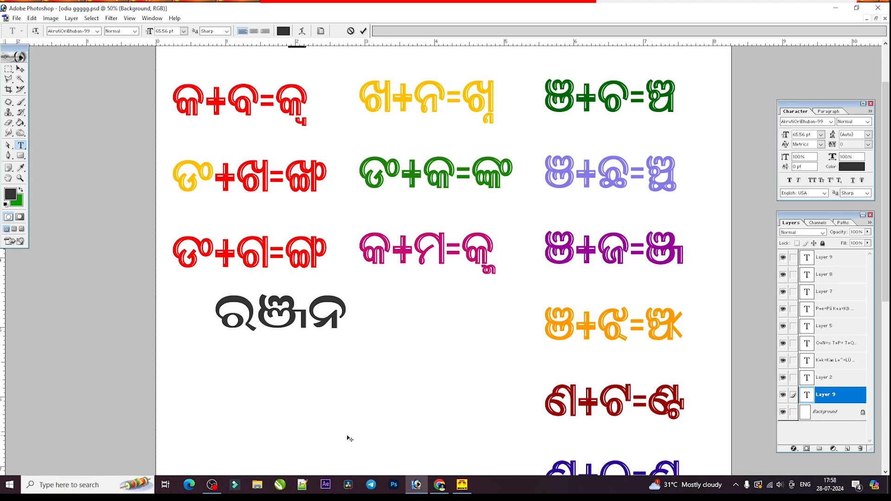
# Consult the Akruti keyboard layout, close it, and replace the word ରଞ୍ଜନ with a single doubled-consonant conjunct
pyautogui.click(462, 484)
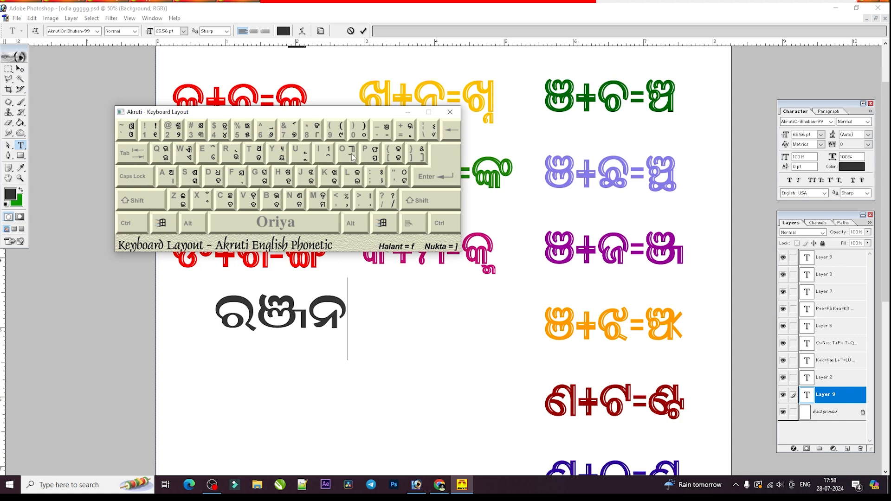
pyautogui.click(449, 112)
pyautogui.doubleClick(321, 305)
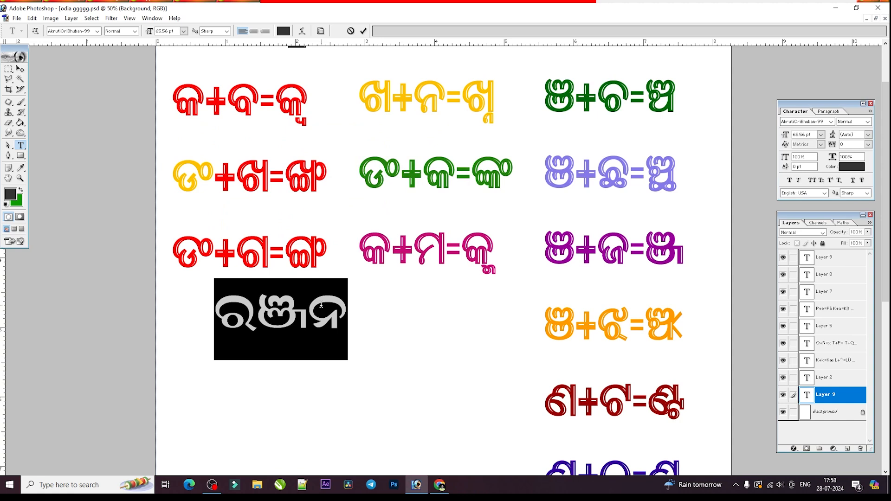
pyautogui.write('ତ୍ତ')
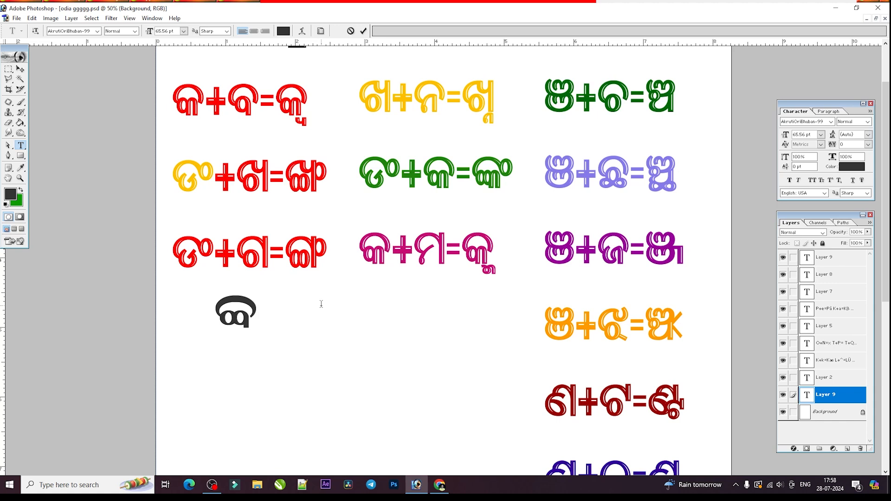
# Change the font of all the text in the edited layer to AkrutiOriChandra-99
pyautogui.hotkey('ctrl', 'a')
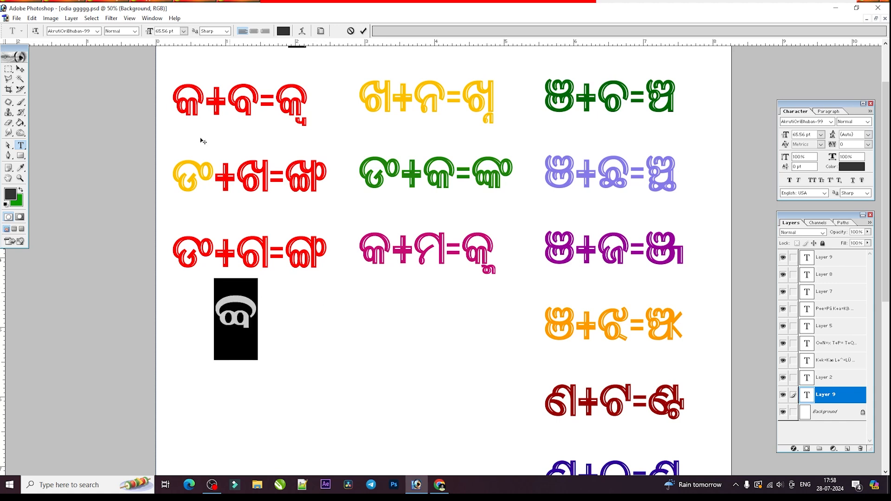
pyautogui.click(86, 33)
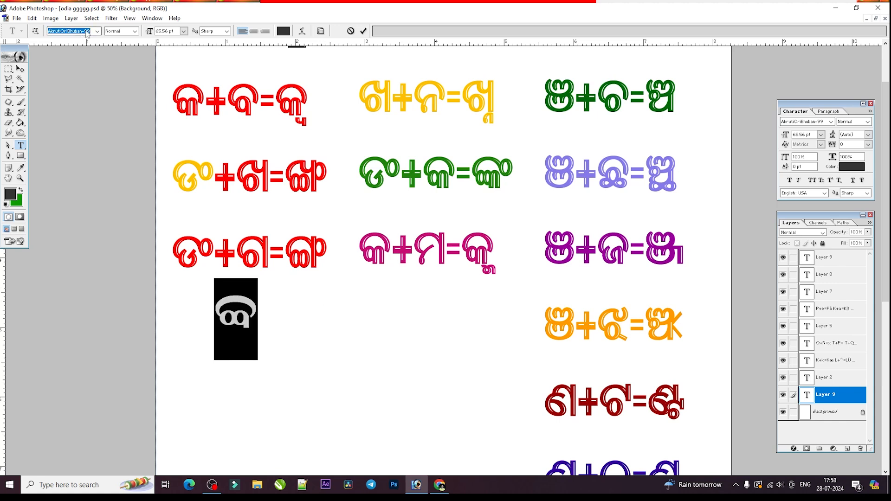
pyautogui.press('Down')
pyautogui.press('Down')
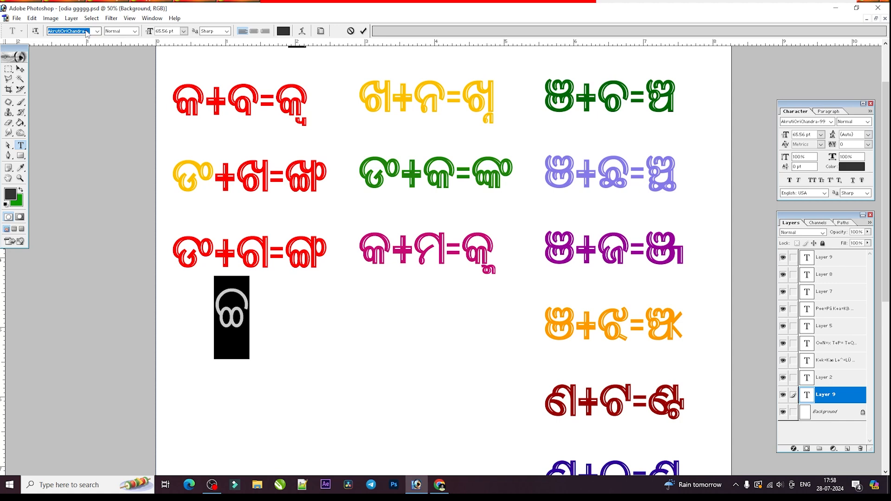
pyautogui.press('Down')
pyautogui.press('Up')
pyautogui.press('Return')
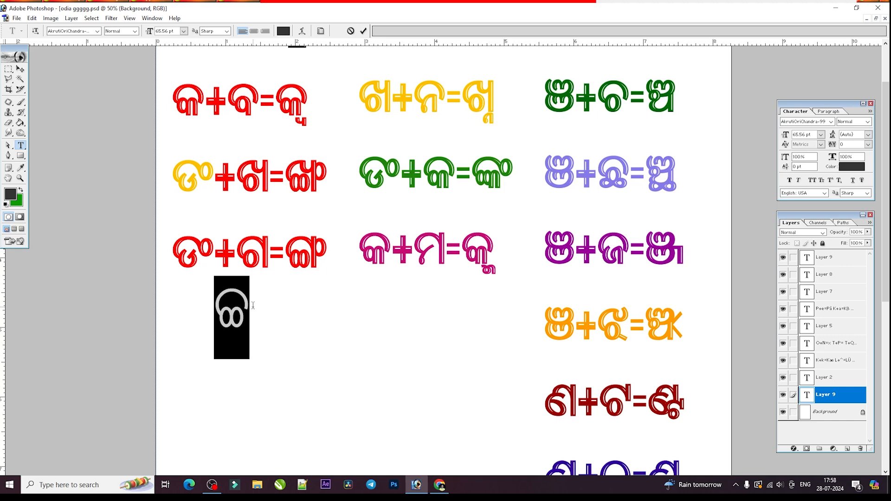
# Replace the conjunct with the word ଚିକ୍କଣ, forming the doubled କ with the halant
pyautogui.press('BackSpace')
pyautogui.write('ଠି')
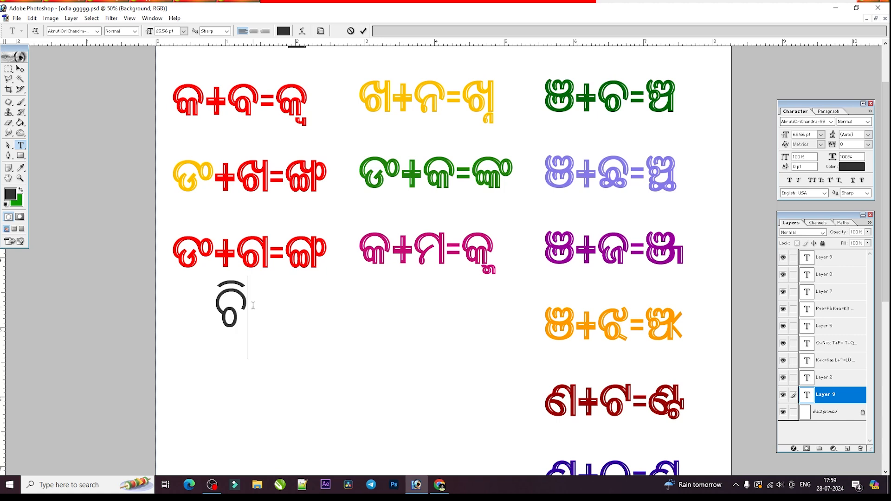
pyautogui.write('କ')
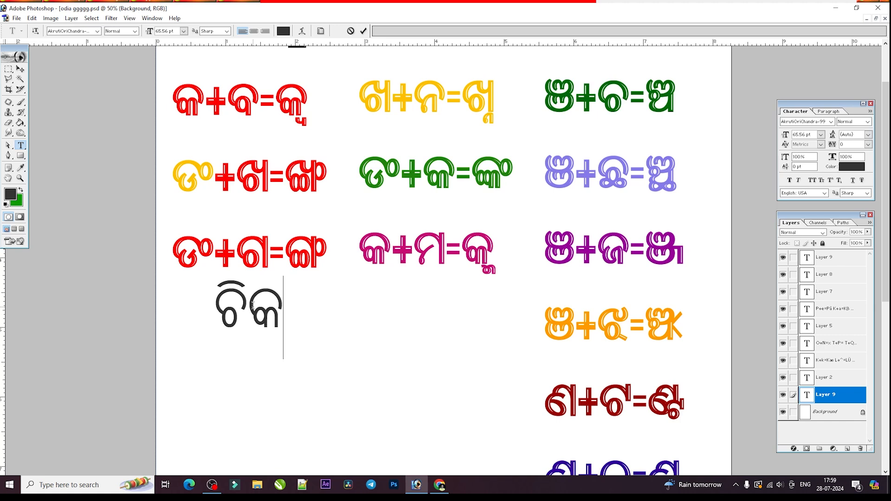
pyautogui.press('BackSpace')
pyautogui.write('କ୍ଣଣ')
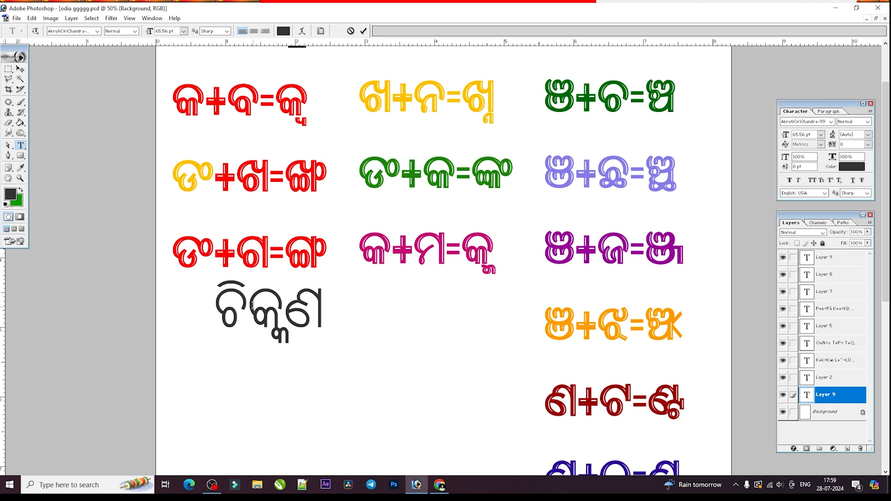
# Clear the word ଚିକ୍କଣ and enter ରକ୍ତ, forming the conjunct from କ, the halant and ତ
pyautogui.press('BackSpace')
pyautogui.press('BackSpace')
pyautogui.press('BackSpace')
pyautogui.press('BackSpace')
pyautogui.press('BackSpace')
pyautogui.press('BackSpace')
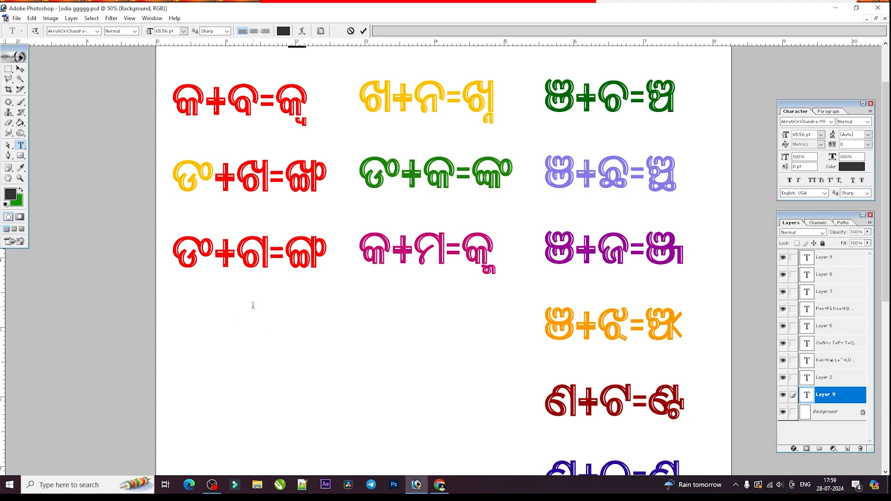
pyautogui.write('ର')
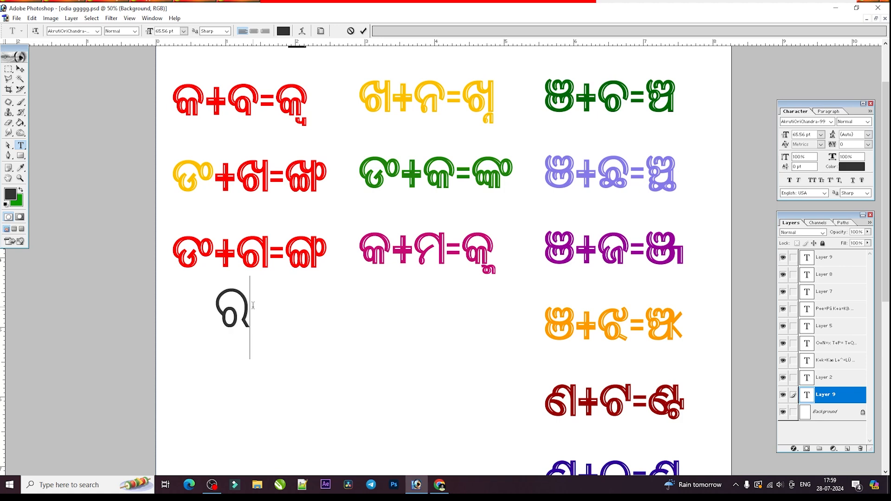
pyautogui.write('କ୍ତ')
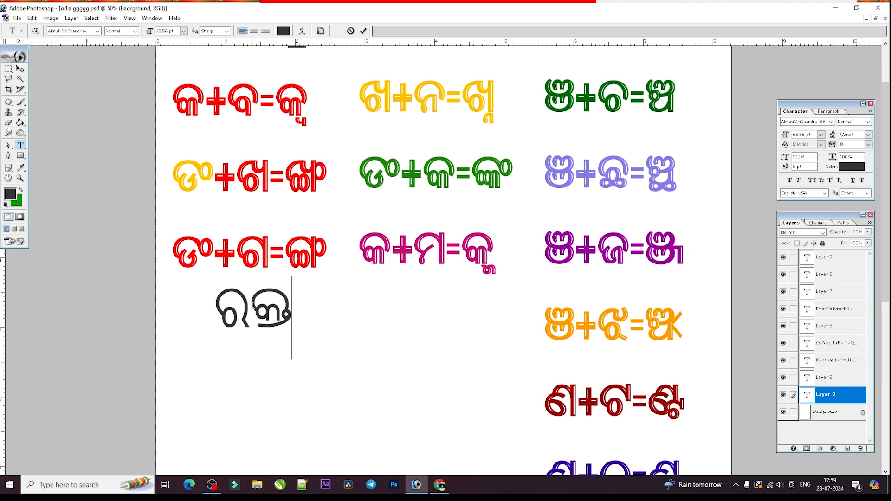
# Delete the word ରକ୍ତ and enter it once more, rebuilding the conjunct କ୍ତ after ର
pyautogui.press('BackSpace')
pyautogui.press('BackSpace')
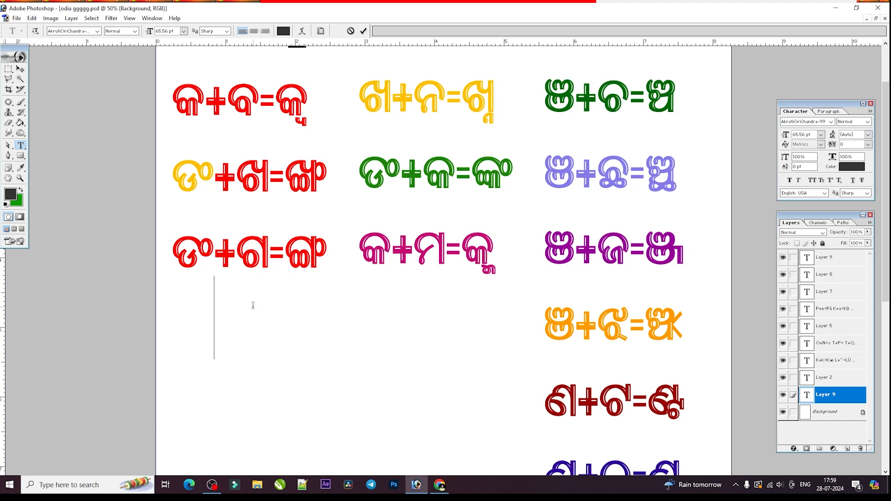
pyautogui.write('ର')
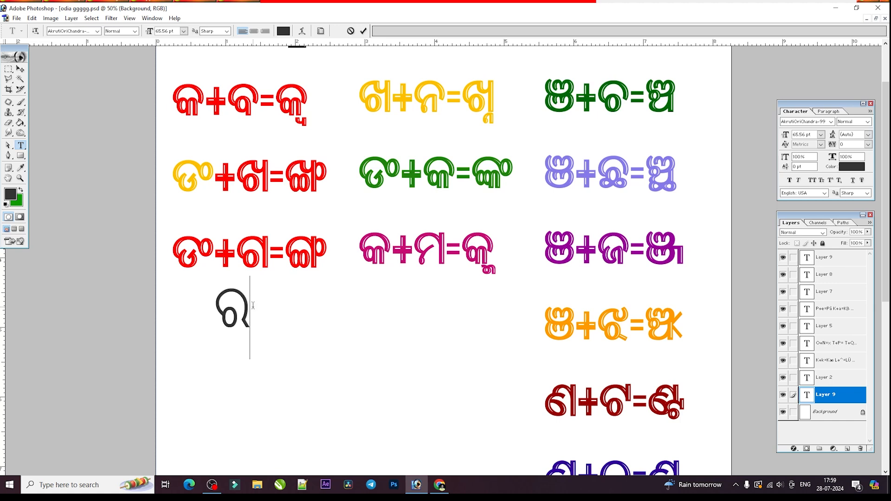
pyautogui.write('କ୍ତ')
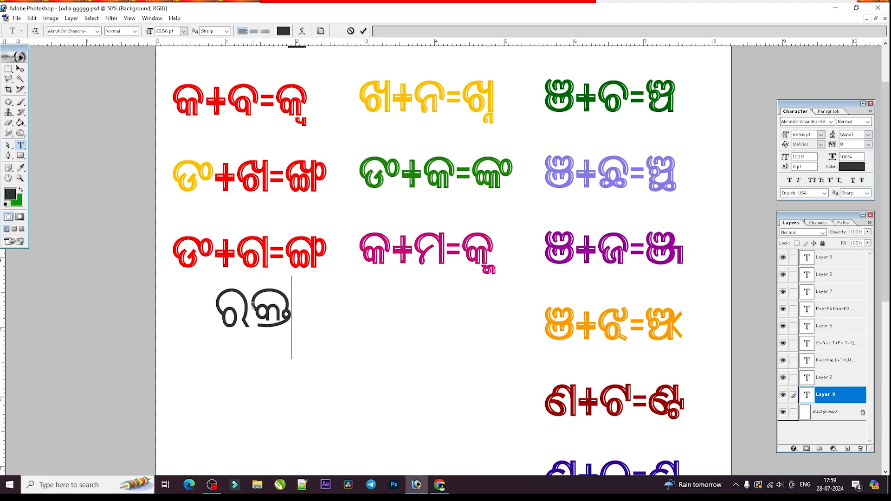
# Clear the text and enter the word ଦୁଗ୍ଧ, forming the conjunct from ଗ, the halant and ଧ
pyautogui.press('BackSpace')
pyautogui.press('BackSpace')
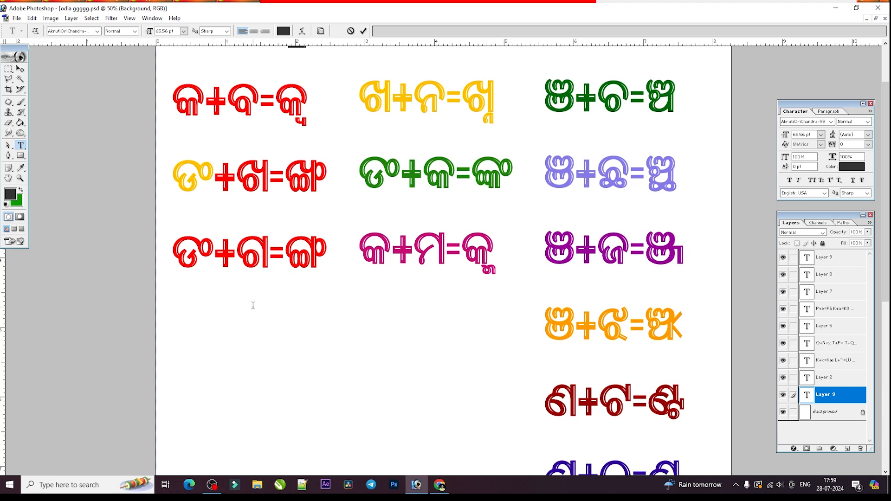
pyautogui.write('ଧ')
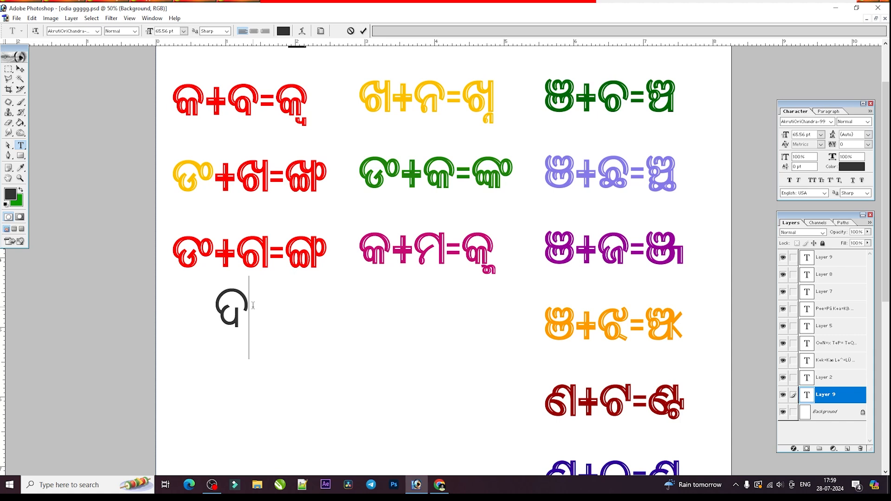
pyautogui.write('ୁ')
pyautogui.write('ଗ')
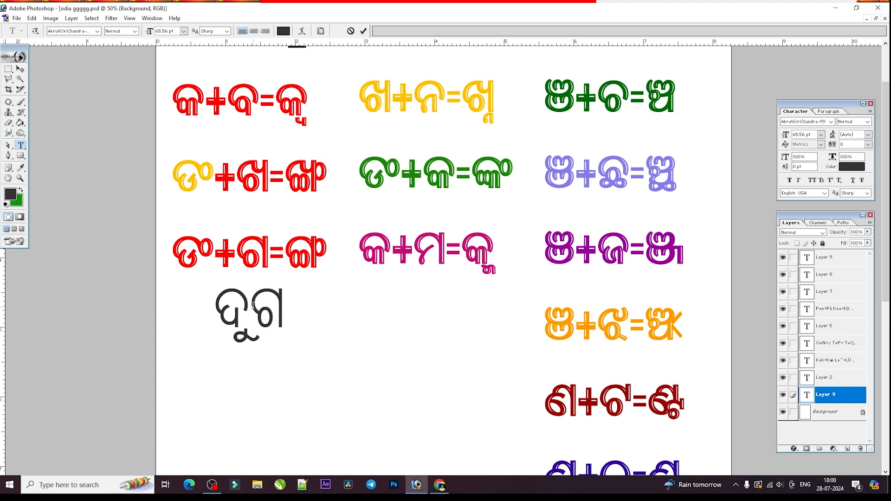
pyautogui.write('୍ଧ')
# Clear the word ଦୁଗ୍ଧ and enter କଚ୍ଛପ, forming the conjunct from ଚ, the halant and ଛ
pyautogui.press('BackSpace')
pyautogui.press('BackSpace')
pyautogui.press('BackSpace')
pyautogui.press('BackSpace')
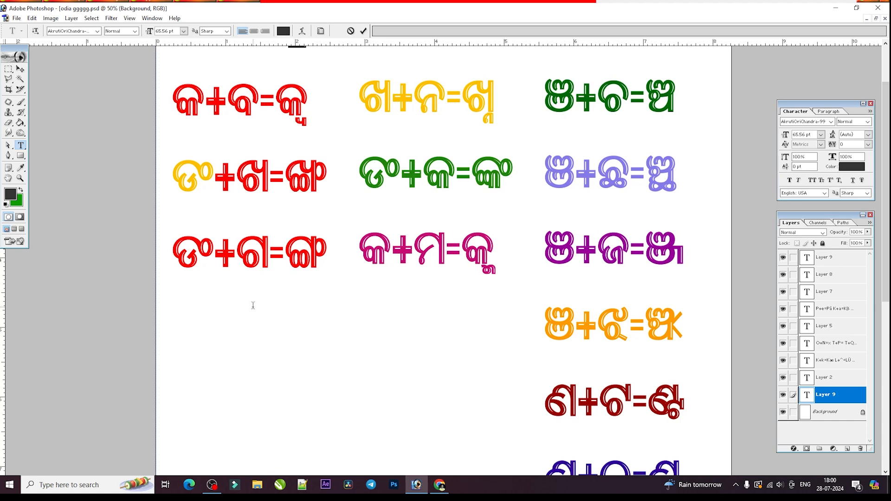
pyautogui.write('K')
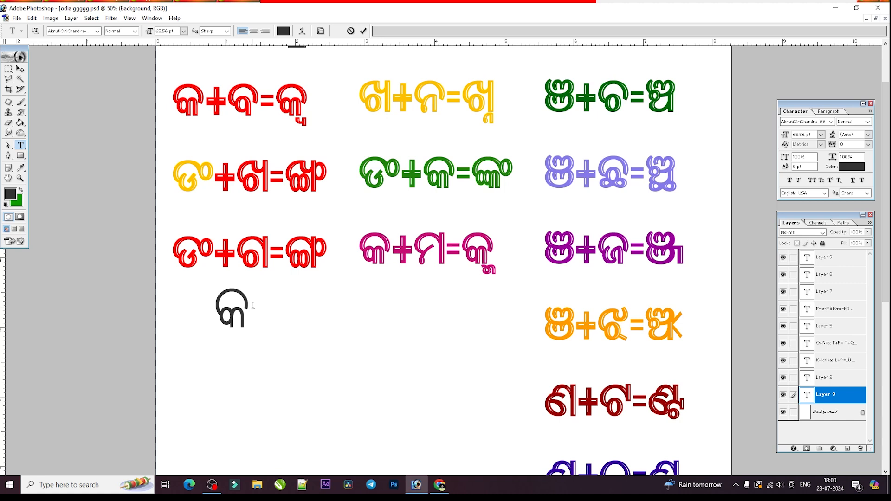
pyautogui.write('b')
pyautogui.press('BackSpace')
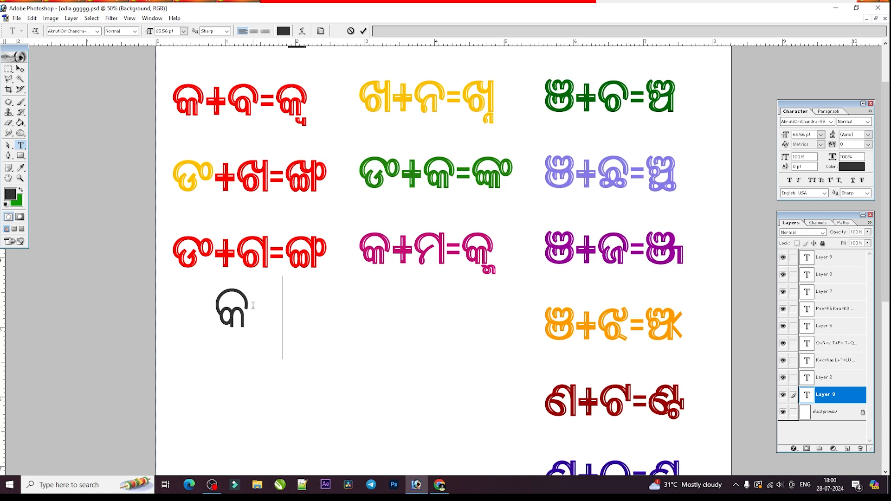
pyautogui.write('cx')
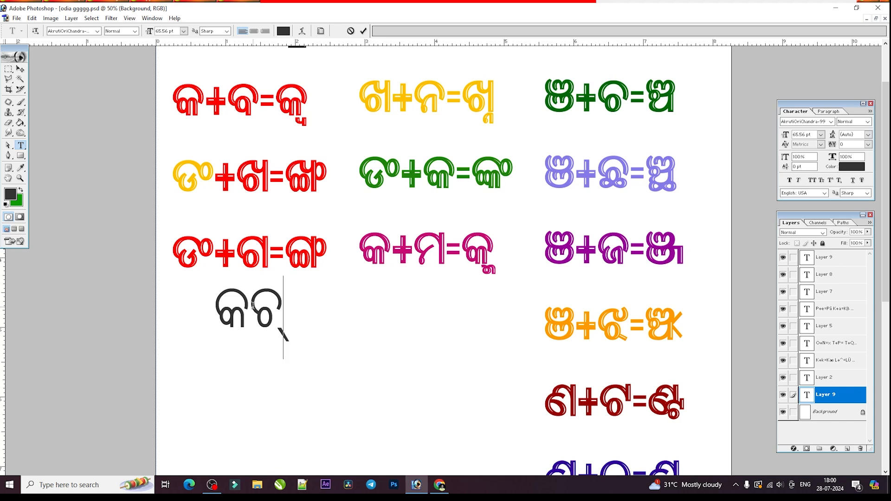
pyautogui.write('C')
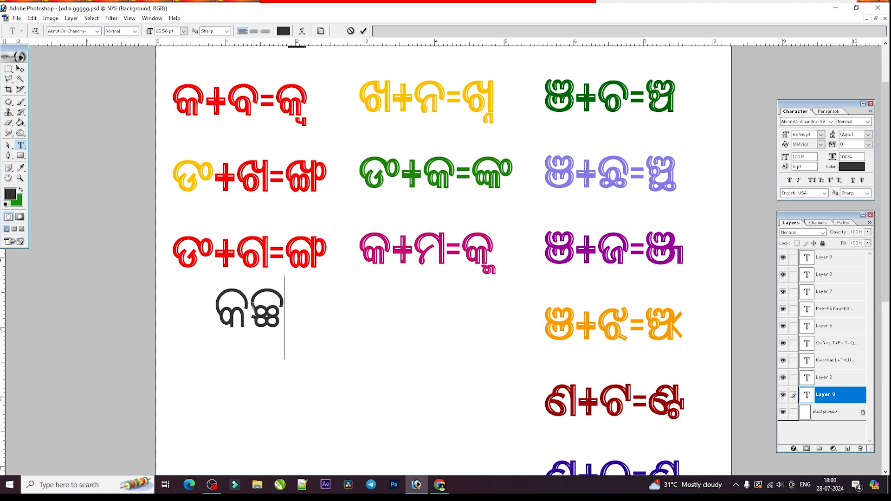
pyautogui.write('p')
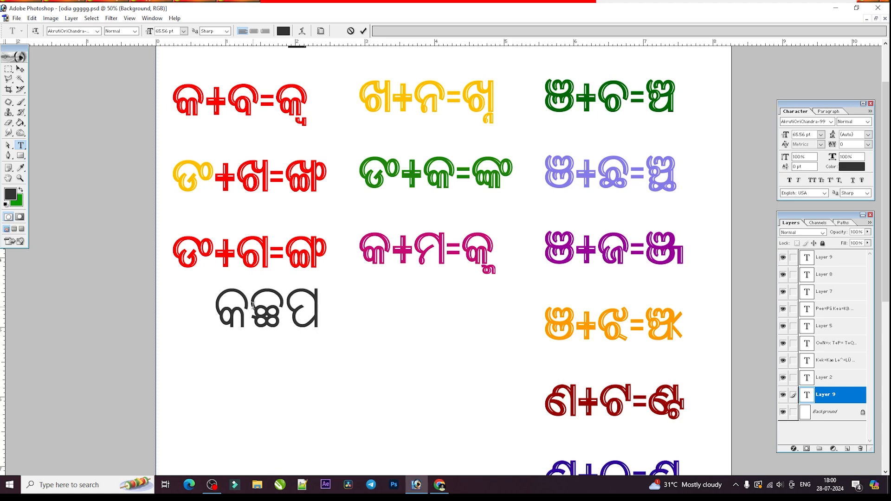
# Review the full page of conjunct examples and consult the Akruti keyboard layout before returning to the document
pyautogui.hotkey('ctrl', '-')
pyautogui.hotkey('ctrl', '-')
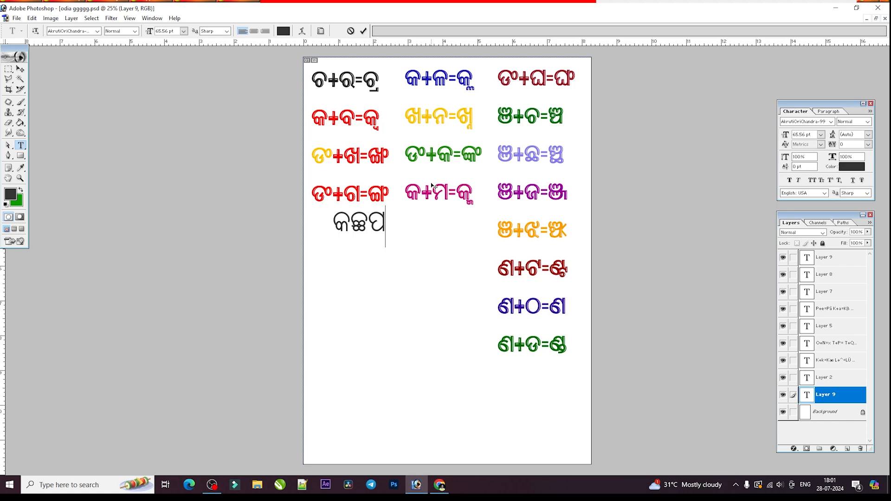
pyautogui.press('Return')
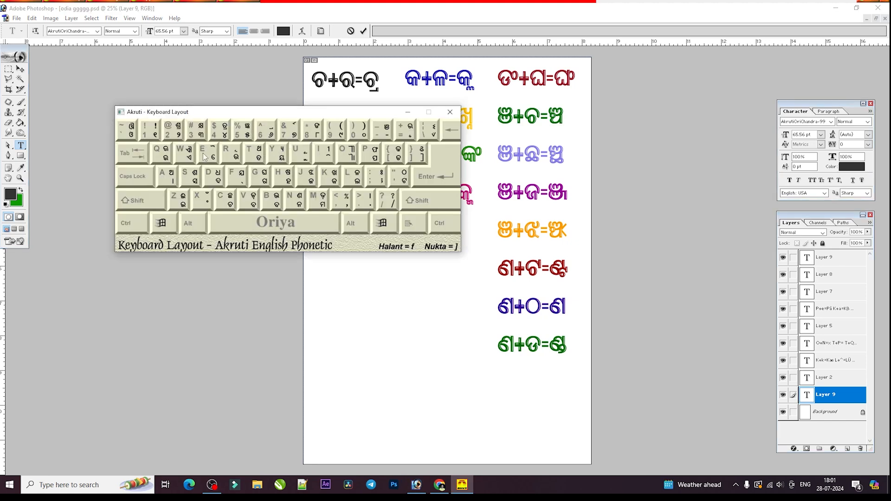
pyautogui.click(392, 343)
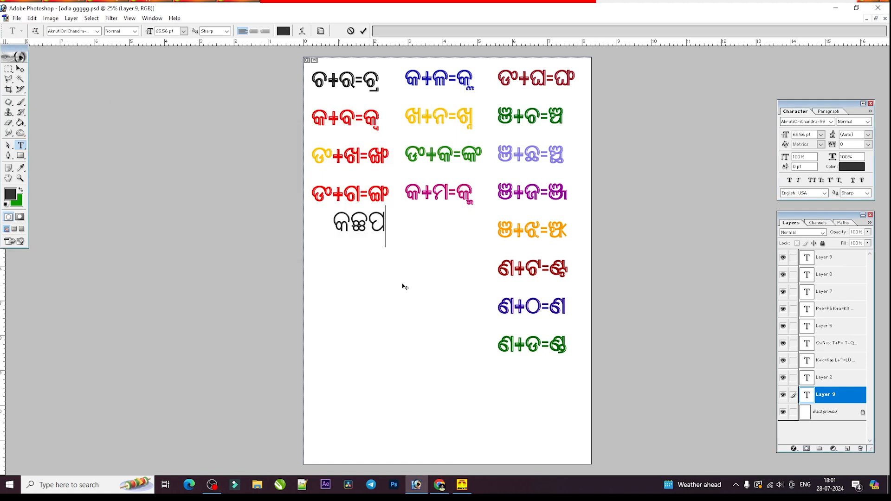
# Try to enter the word ଯୁଦ୍ଧ on a new line below କଚ୍ଛପ, then remove it
pyautogui.write('୍')
pyautogui.press('BackSpace')
pyautogui.write('ଯ')
pyautogui.write('ୂ')
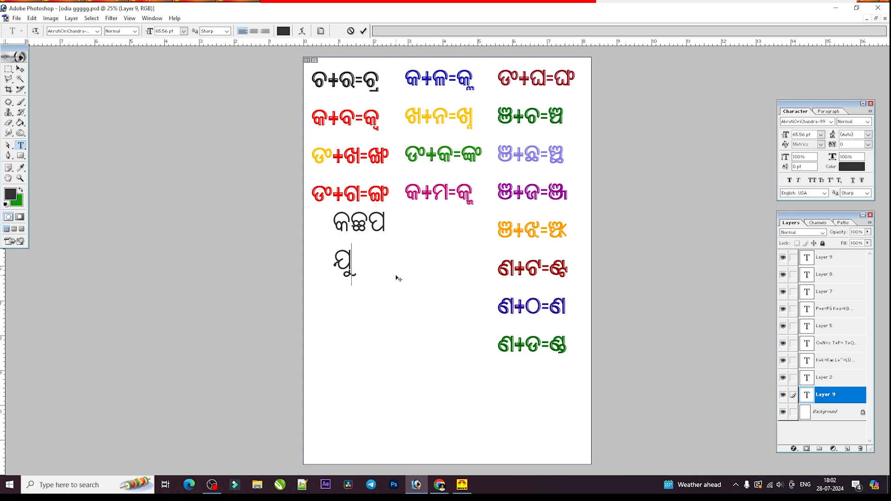
pyautogui.write('ଦ୍ଧ')
pyautogui.press('BackSpace')
pyautogui.press('BackSpace')
pyautogui.press('BackSpace')
pyautogui.press('BackSpace')
pyautogui.write('ଶ')
pyautogui.press('BackSpace')
# Enter the word ଶଦ୍ଦ on the line below କଚ୍ଛପ, forming the conjunct from ଦ, the halant and ଦ
pyautogui.press('Return')
pyautogui.write('ଶଦ')
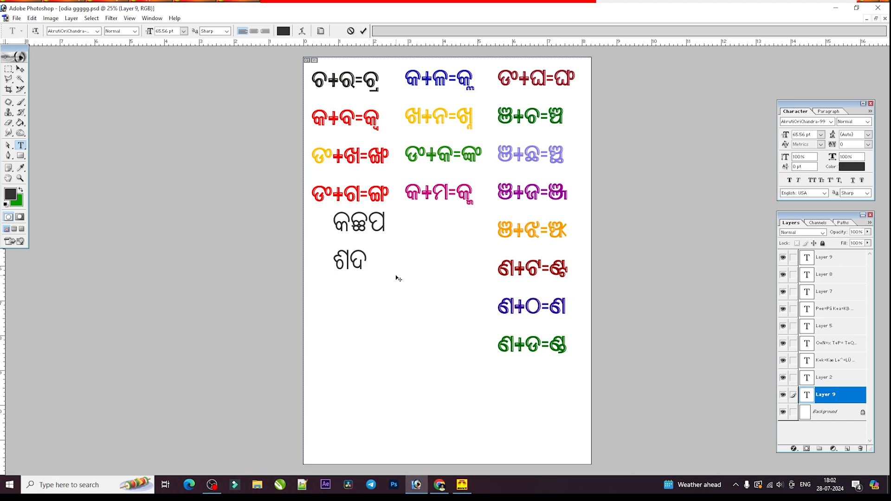
pyautogui.write('୍ଦ')
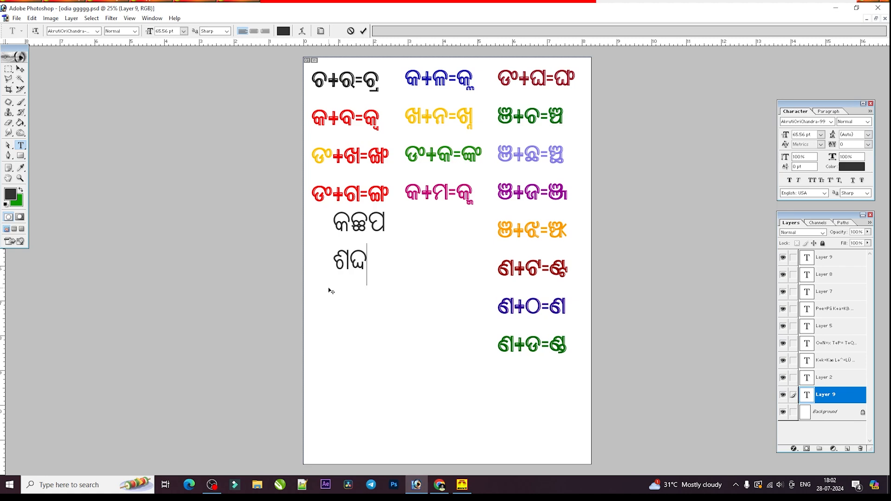
# Enter the word ସମ୍ମାନ on a new line below ଶଦ୍ଦ and consult the Akruti keyboard layout before returning to the text
pyautogui.press('Return')
pyautogui.write('ସମ୍ମ')
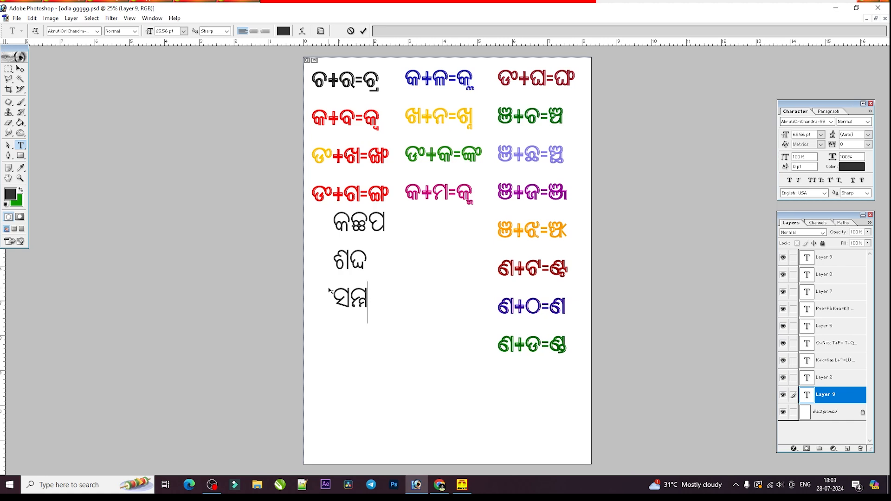
pyautogui.write('ାନ')
pyautogui.hotkey('alt', 'Tab')
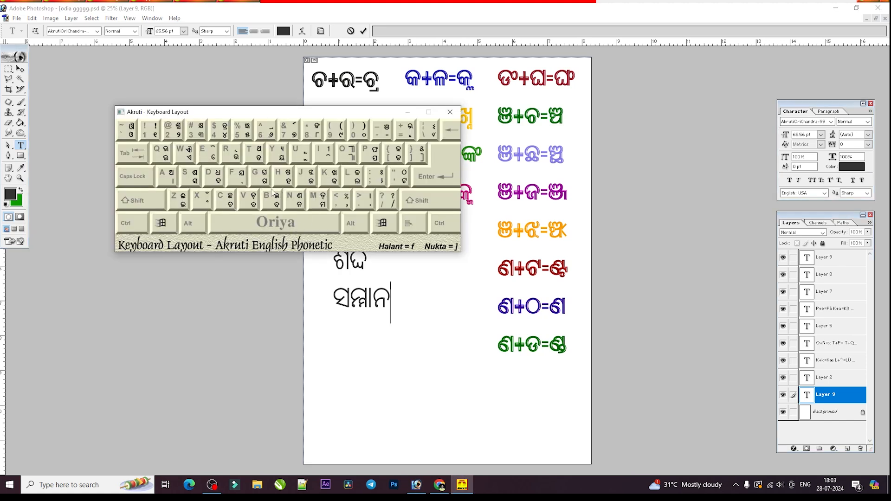
pyautogui.click(390, 317)
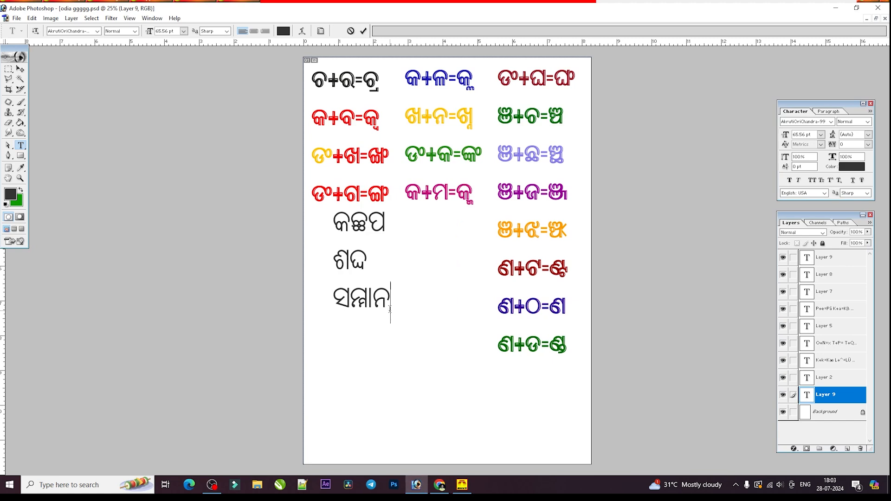
# Try to enter the word ଶୁଷ୍କ on a new line below ସମ୍ମାନ, then remove it
pyautogui.press('Return')
pyautogui.write('ଶୁଷ')
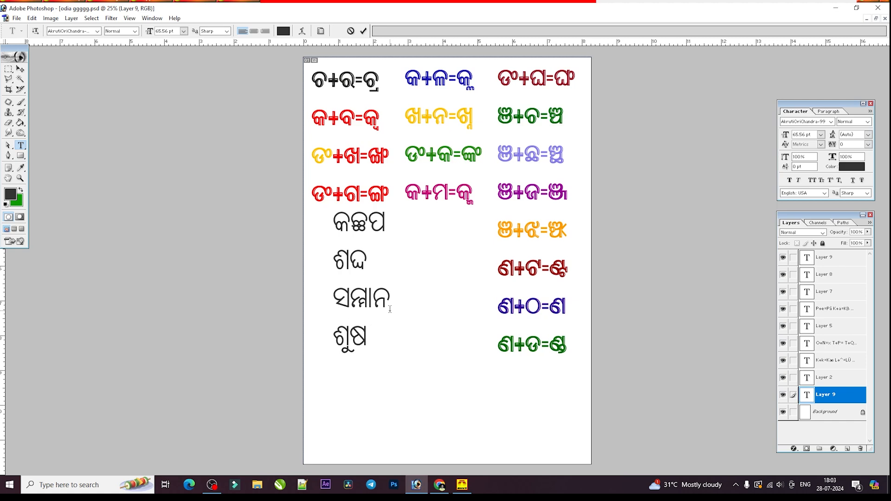
pyautogui.write('୍କ')
pyautogui.press('BackSpace')
pyautogui.press('BackSpace')
pyautogui.press('BackSpace')
# Enter the word ନିସ୍କ୍ରିୟ on the line below ସମ୍ମାନ, forming the conjunct from ସ, କ and ର with halants
pyautogui.write('ନି')
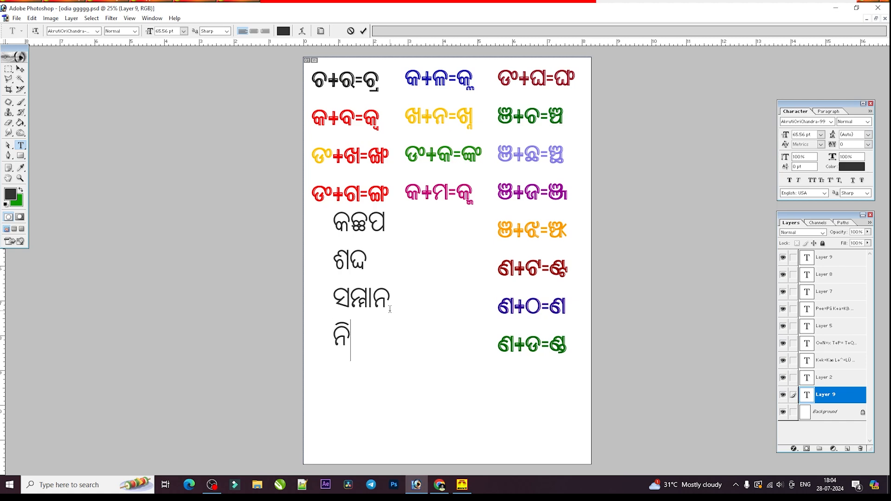
pyautogui.write('ସ୍କ')
pyautogui.write('୍ରଗ')
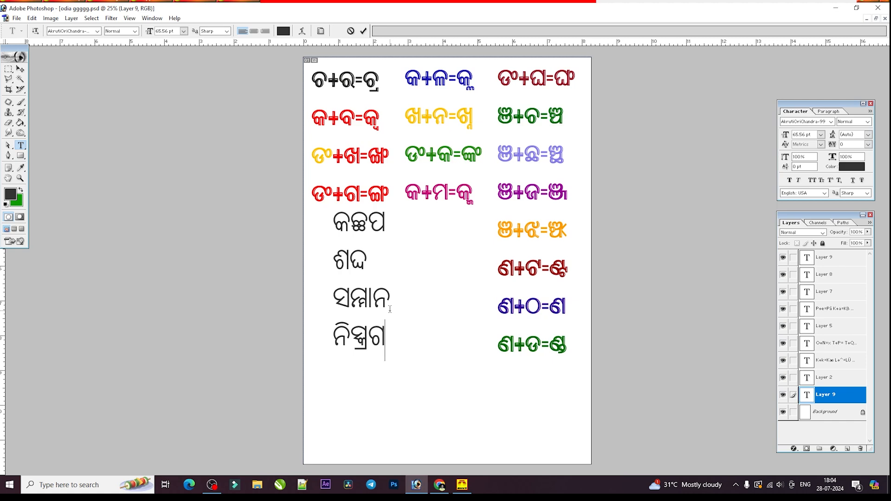
pyautogui.press('BackSpace')
pyautogui.write('ିୟ')
pyautogui.click(390, 309)
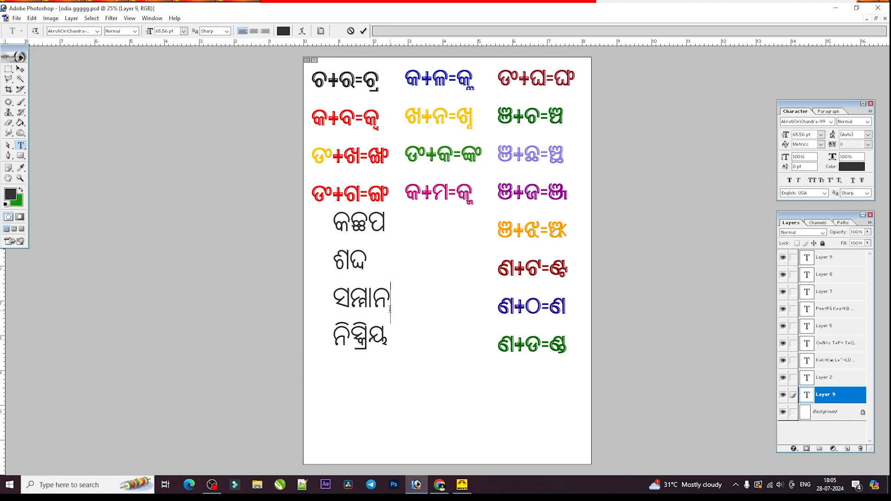
# Try to form the conjunct ନ୍ନ after the word ନିସ୍କ୍ରିୟ by joining two ନ letters with the halant
pyautogui.write('ନ')
pyautogui.press('BackSpace')
pyautogui.press('Down')
pyautogui.write('ନ୍ନ')
pyautogui.press('BackSpace')
pyautogui.press('BackSpace')
pyautogui.write('ନନ')
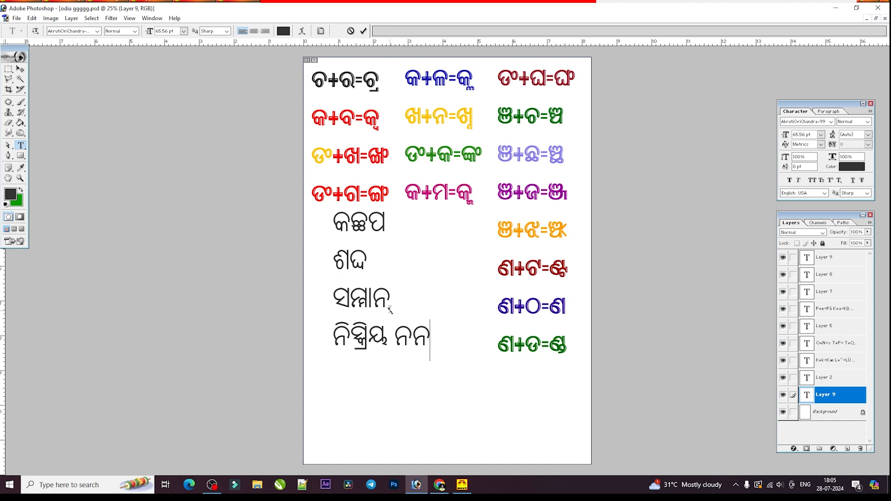
pyautogui.press('BackSpace')
pyautogui.press('BackSpace')
pyautogui.write('ନ୍')
pyautogui.write('ନସସଜଦ')
# Delete all the practice words from the text layer and commit the text edit
pyautogui.press('BackSpace')
pyautogui.press('BackSpace')
pyautogui.press('BackSpace')
pyautogui.press('BackSpace')
pyautogui.press('BackSpace')
pyautogui.press('BackSpace')
pyautogui.press('BackSpace')
pyautogui.press('BackSpace')
pyautogui.press('BackSpace')
pyautogui.press('BackSpace')
pyautogui.press('BackSpace')
pyautogui.press('BackSpace')
pyautogui.press('BackSpace')
pyautogui.press('BackSpace')
pyautogui.press('BackSpace')
pyautogui.press('BackSpace')
pyautogui.press('BackSpace')
pyautogui.press('BackSpace')
pyautogui.press('BackSpace')
pyautogui.press('BackSpace')
pyautogui.press('BackSpace')
pyautogui.press('BackSpace')
pyautogui.press('BackSpace')
pyautogui.press('BackSpace')
pyautogui.press('BackSpace')
pyautogui.press('BackSpace')
pyautogui.press('BackSpace')
pyautogui.press('BackSpace')
pyautogui.press('BackSpace')
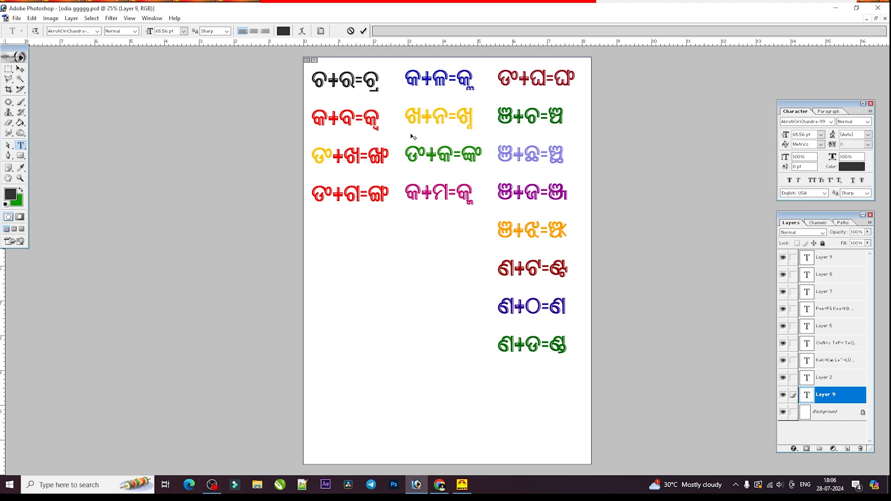
pyautogui.click(364, 30)
# Examine the type tool variants, toggle the Character and Paragraph palettes, and view the paragraph settings before returning to the character settings
pyautogui.click(20, 146)
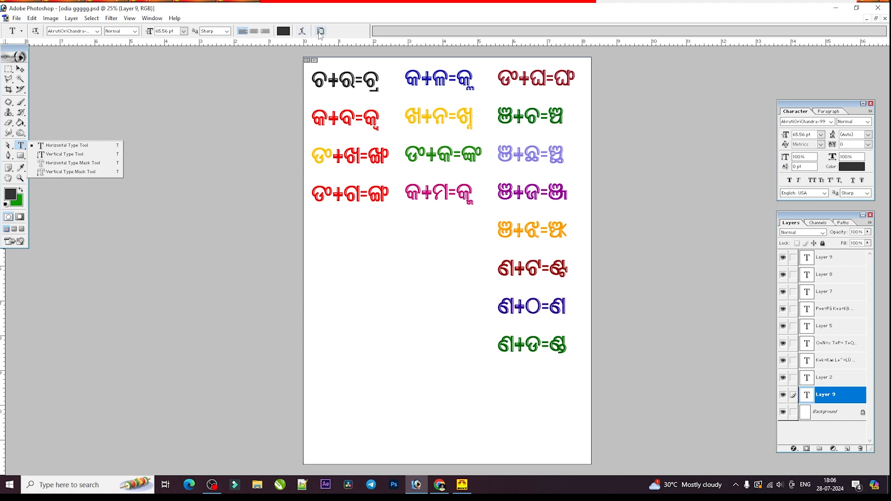
pyautogui.click(320, 34)
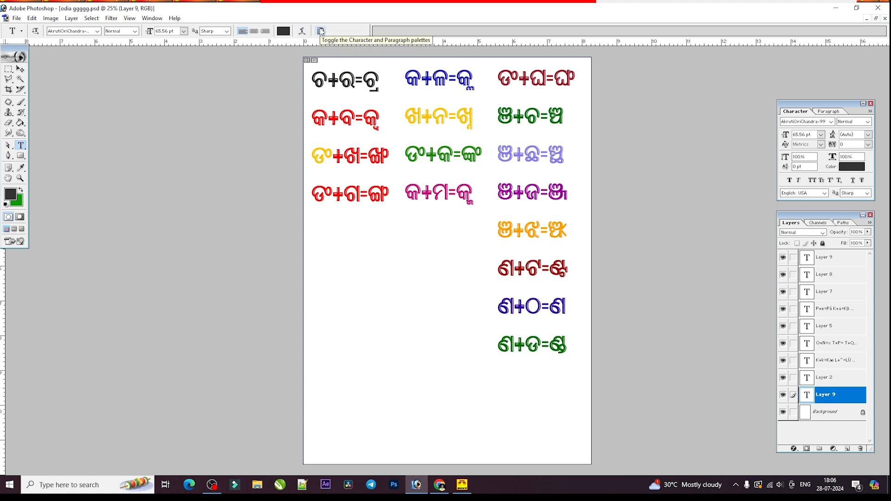
pyautogui.click(321, 32)
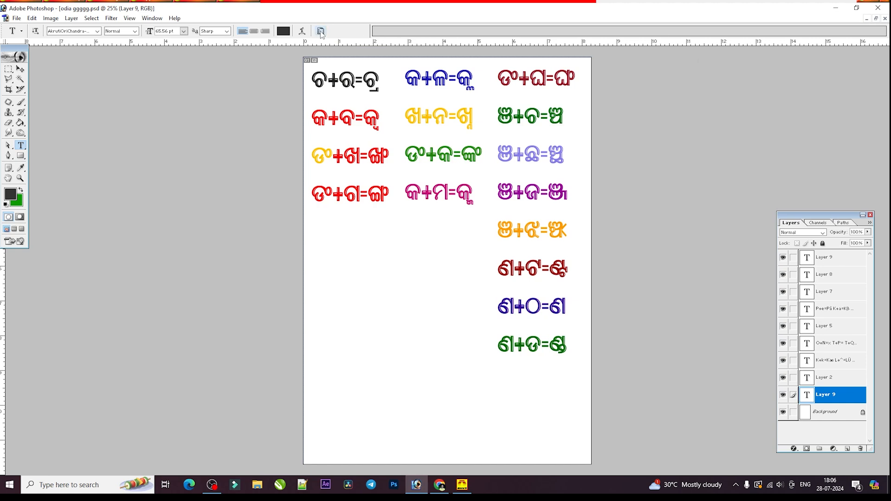
pyautogui.click(321, 32)
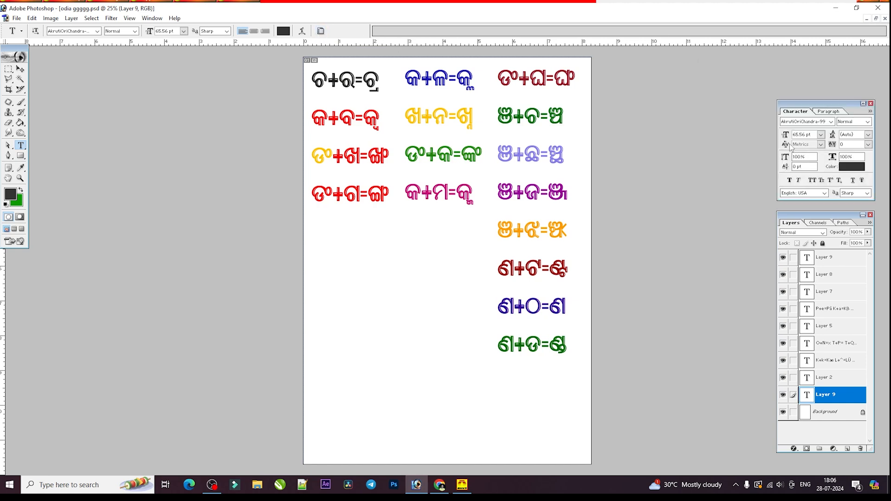
pyautogui.click(828, 113)
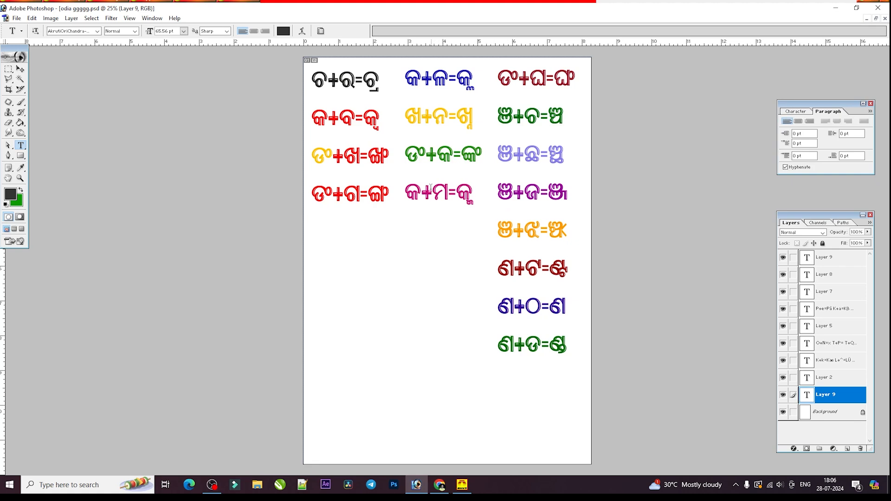
pyautogui.click(796, 111)
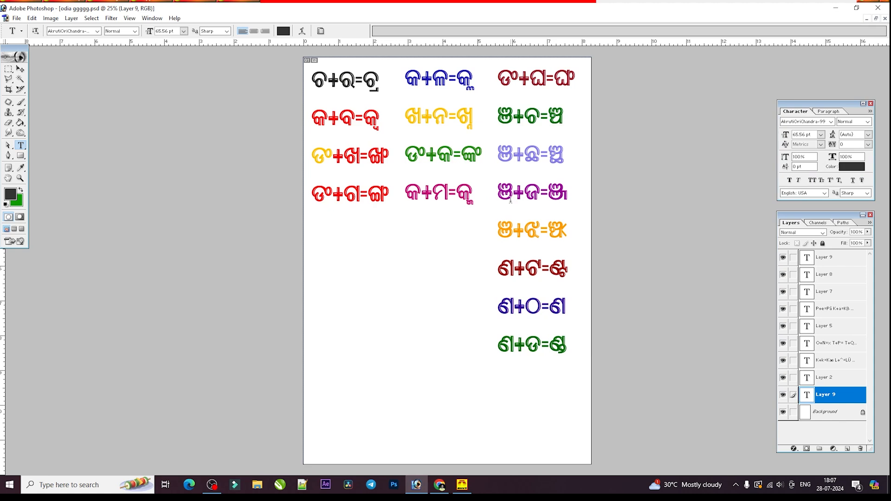